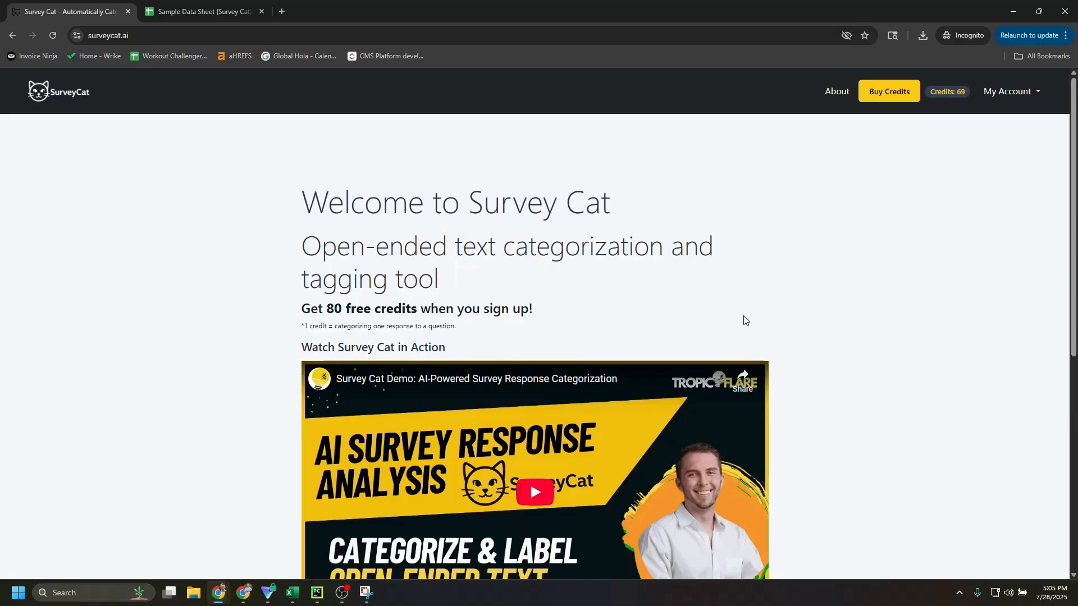
Examine the open-ended question columns in the sample data sheet, including all answers about what people like most about the service
left_click(223, 7)
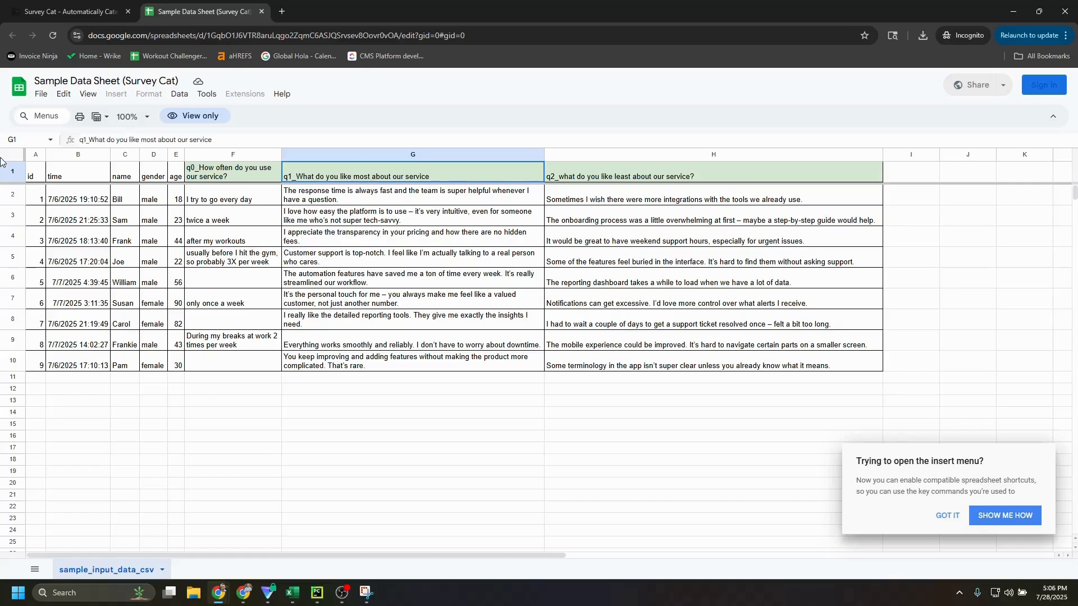
left_click_drag(380, 200, 347, 359)
left_click(418, 262)
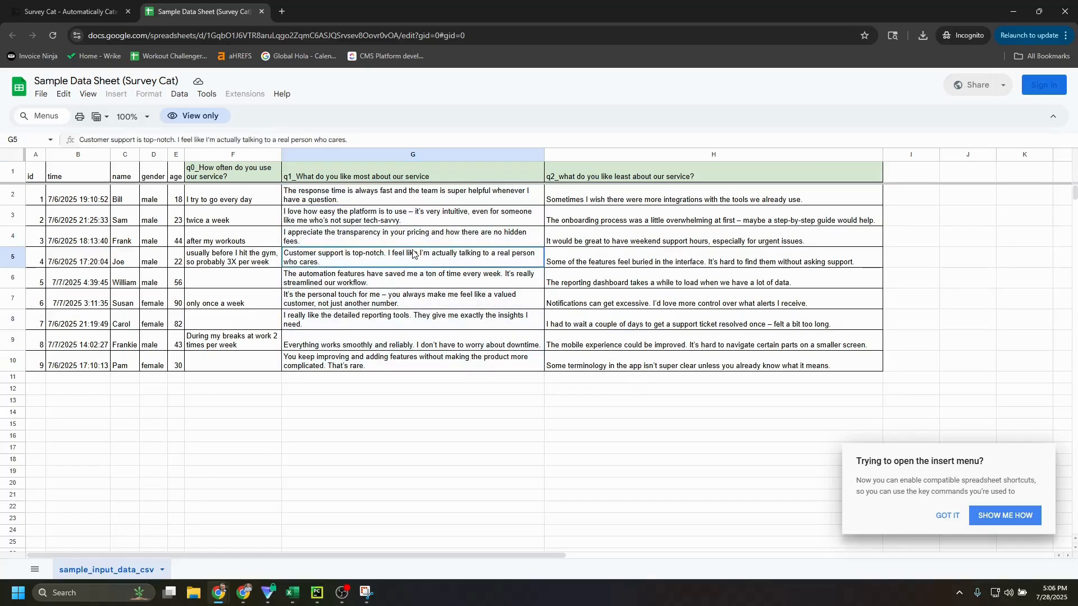
left_click(632, 178)
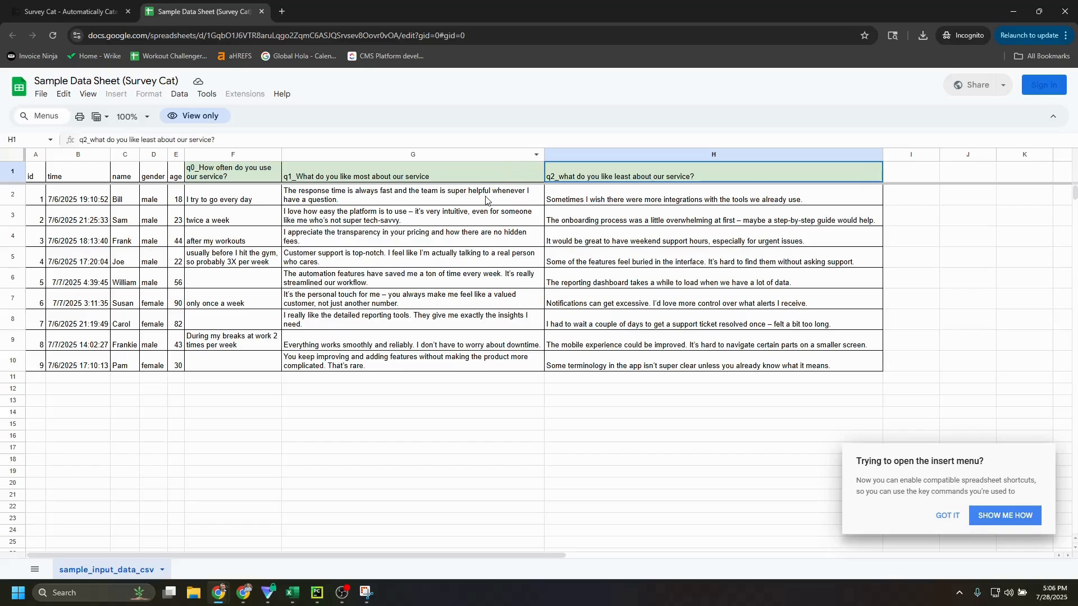
left_click_drag(487, 198, 468, 360)
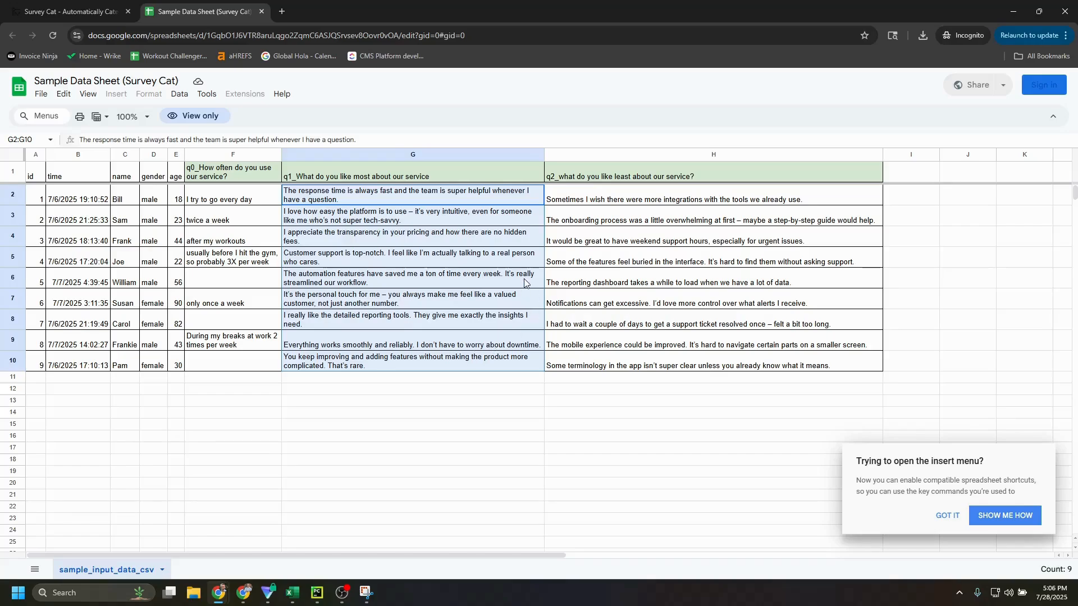
Return to the Survey Cat site, highlight the free credits offer and start a new analysis at the file upload page
left_click(92, 9)
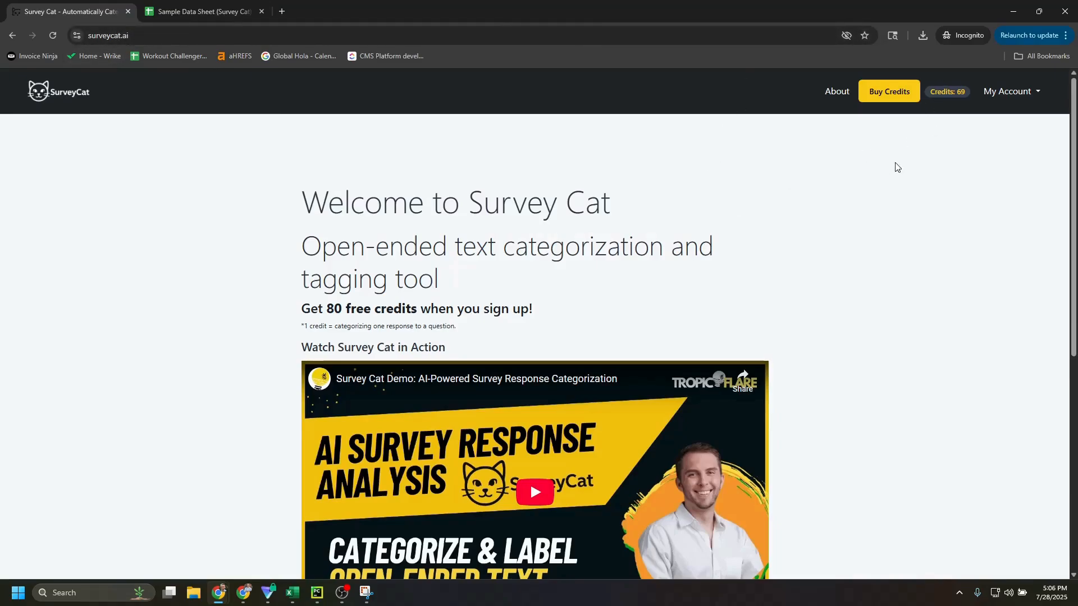
left_click_drag(327, 310, 418, 308)
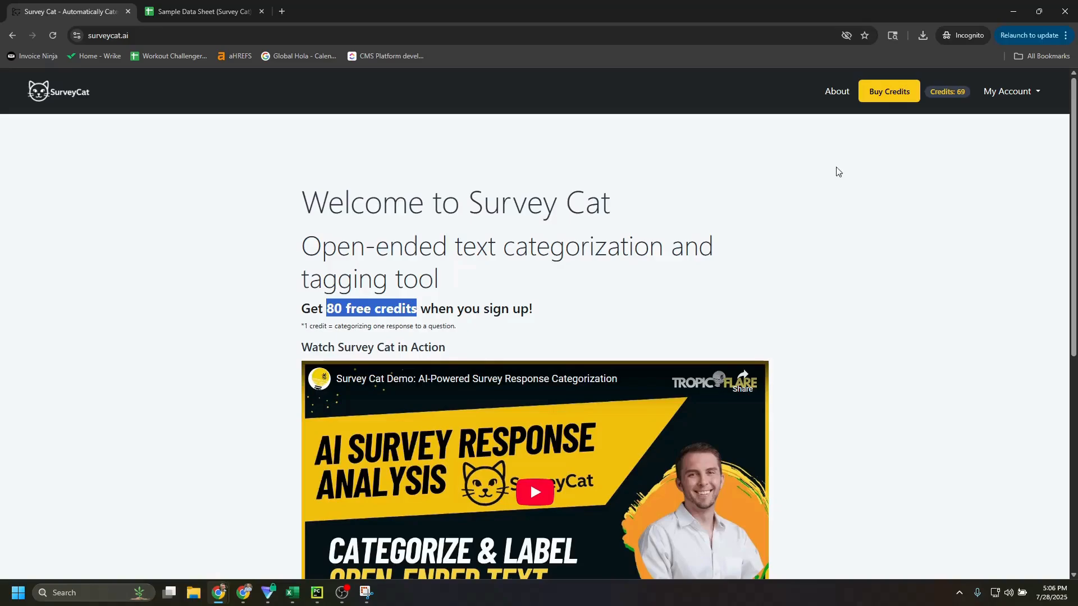
left_click(1007, 91)
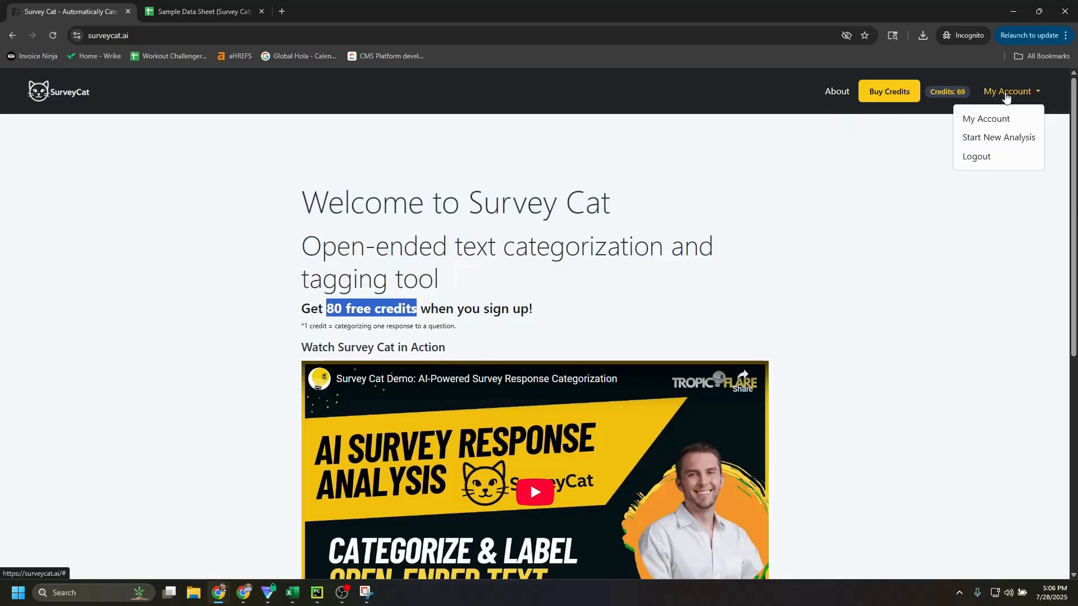
scroll(727, 224, "down", 7)
left_click(347, 477)
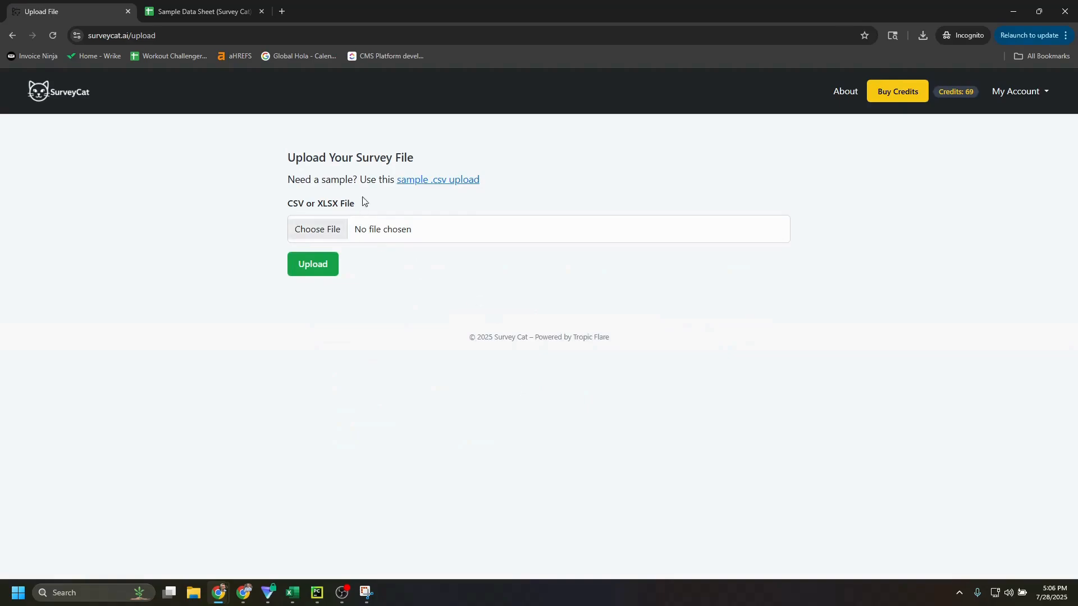
Upload "sample data set.csv" as the survey file
left_click(338, 231)
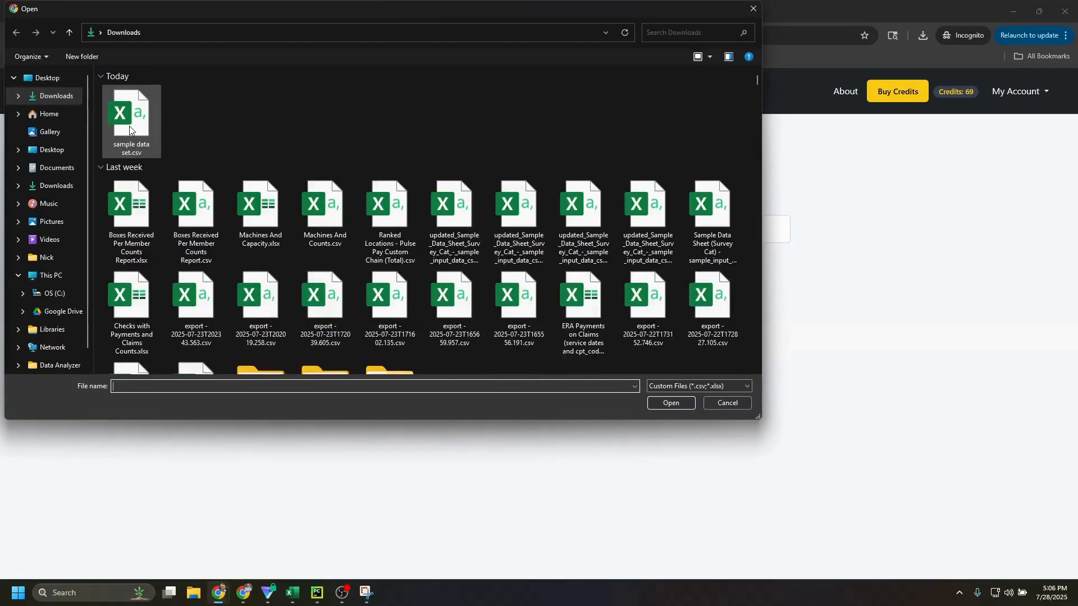
left_click(132, 120)
left_click(674, 403)
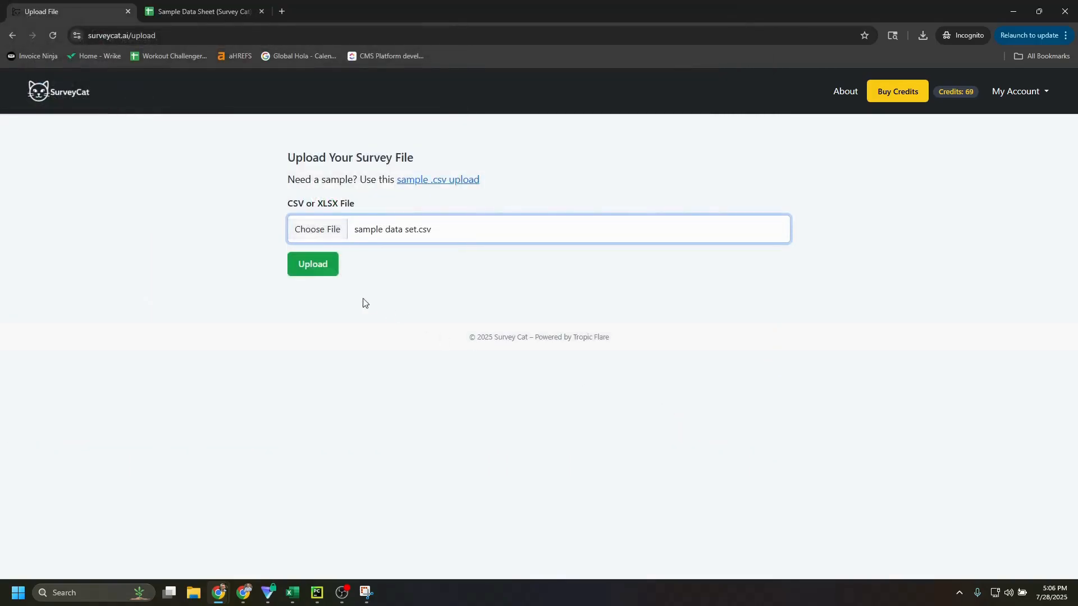
left_click(317, 266)
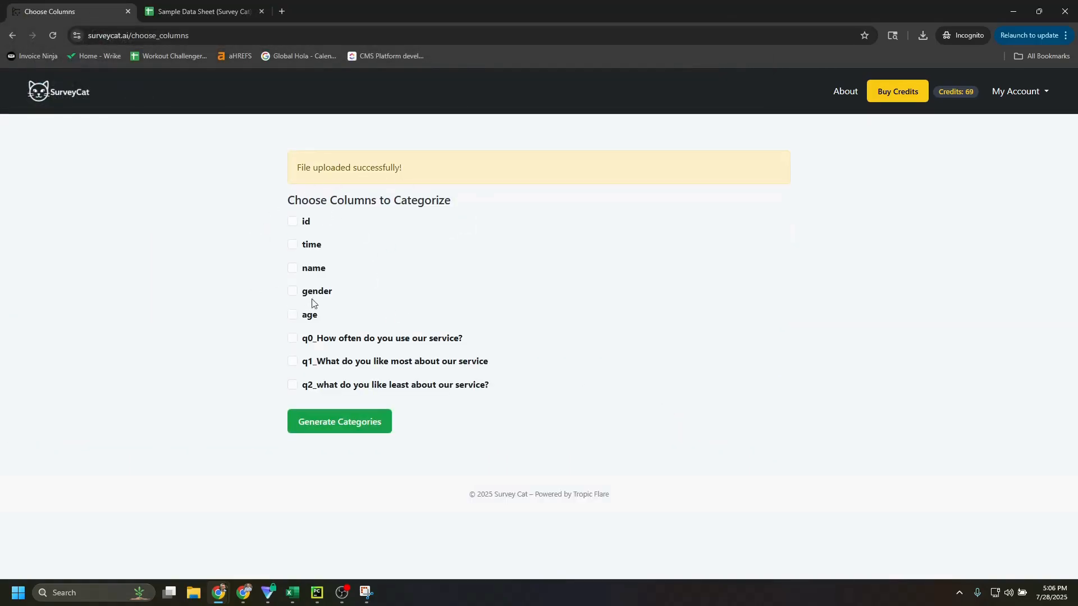
Check the header row of the sample data sheet against the columns offered for categorization
left_click(199, 11)
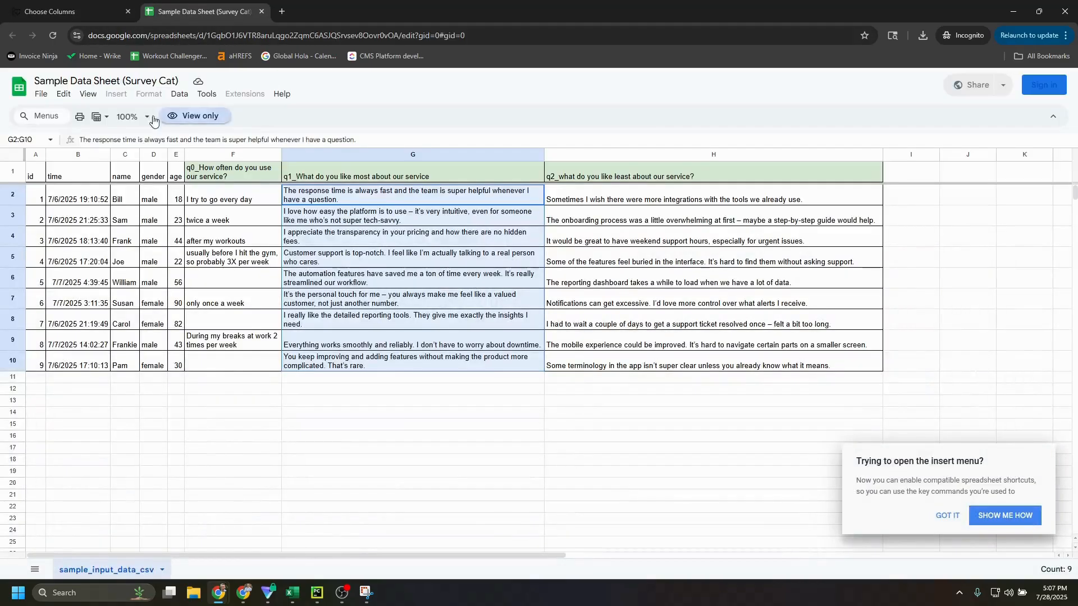
left_click(13, 169)
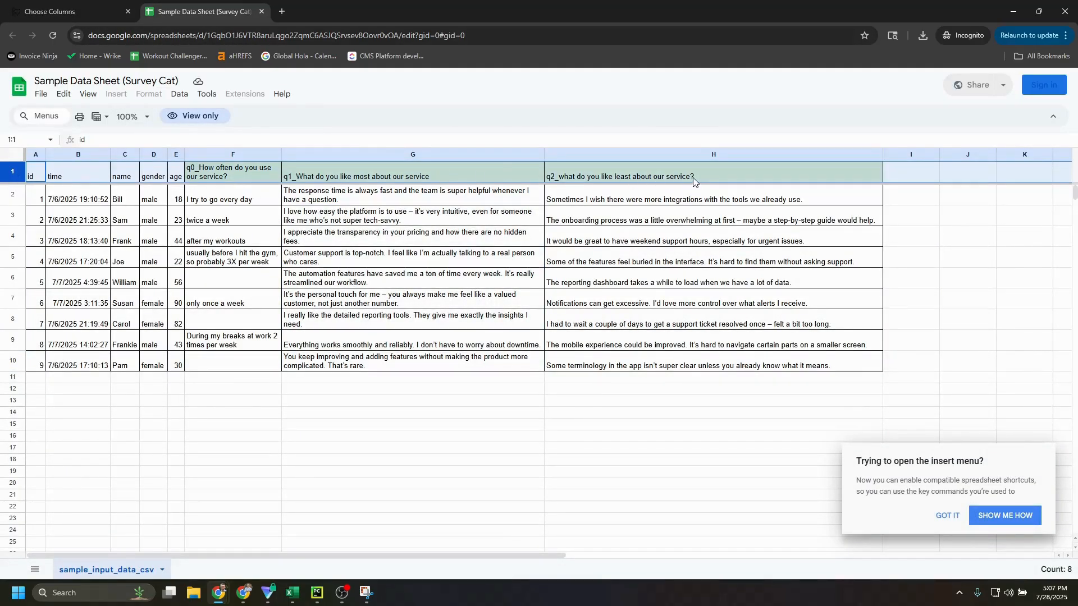
left_click(67, 11)
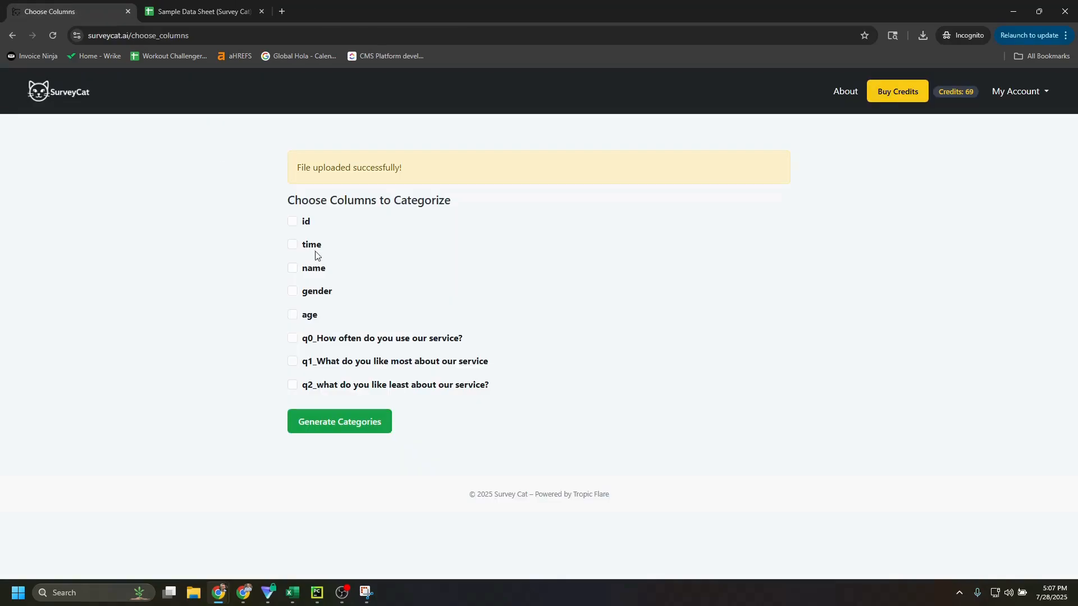
Select the q0 and q1 columns for categorization and give q0 the context "its the frequency of usage"
left_click(293, 338)
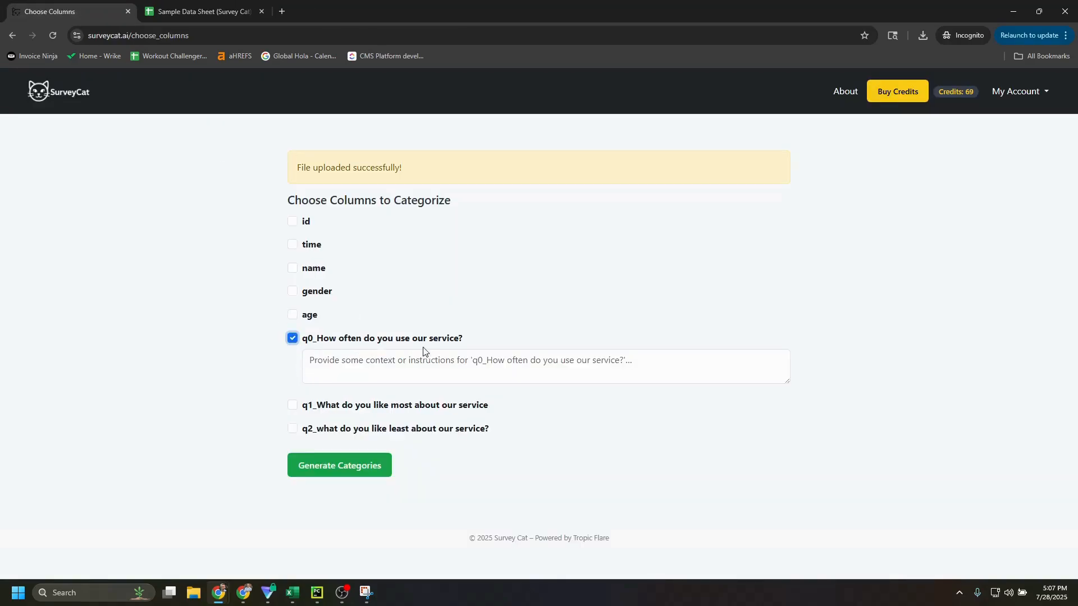
left_click(292, 406)
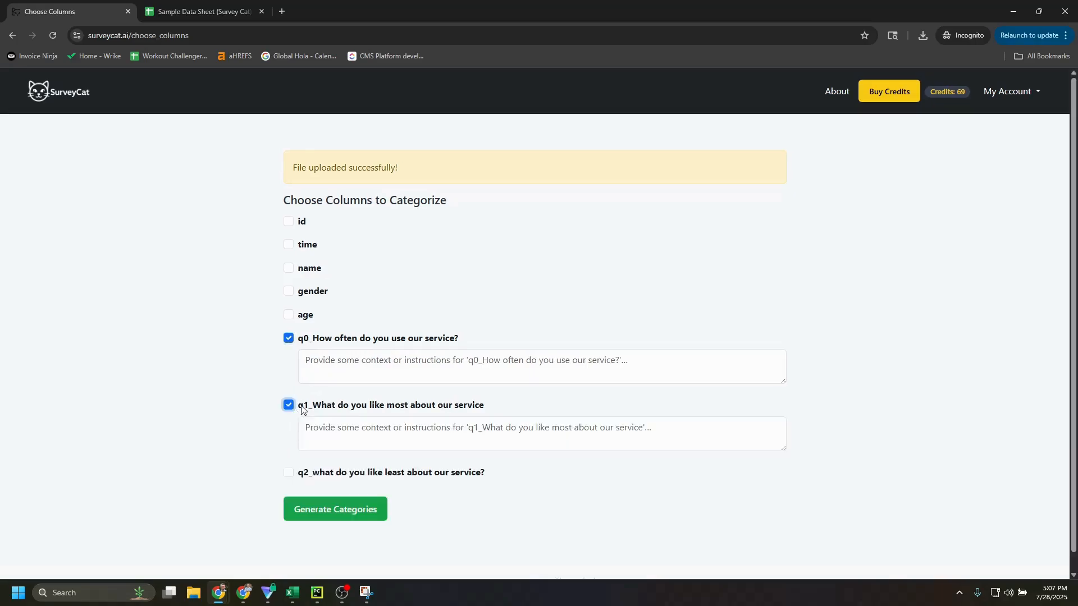
left_click(456, 354)
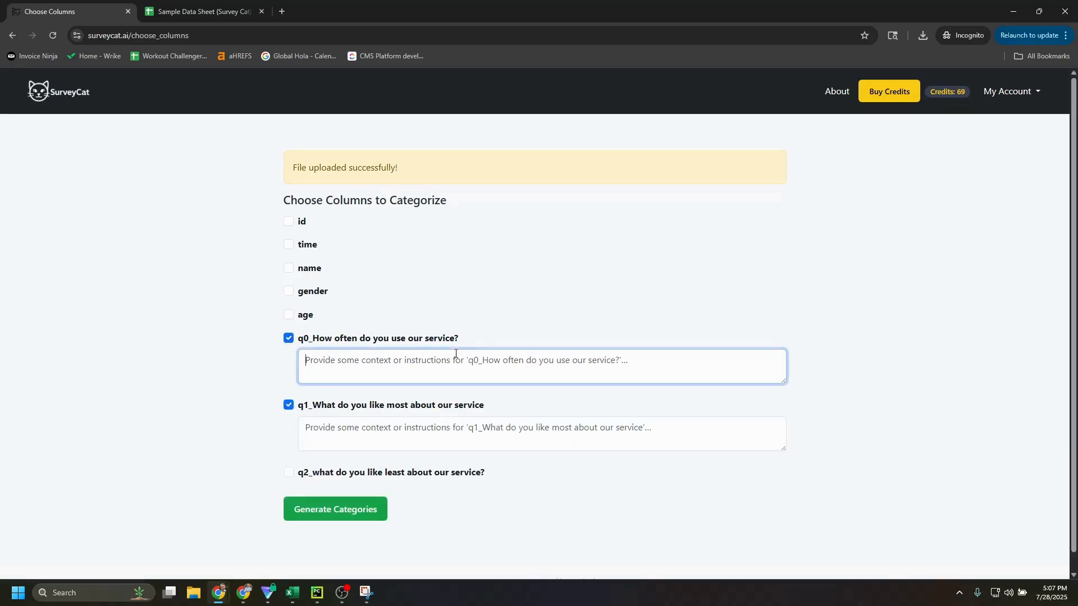
type("its")
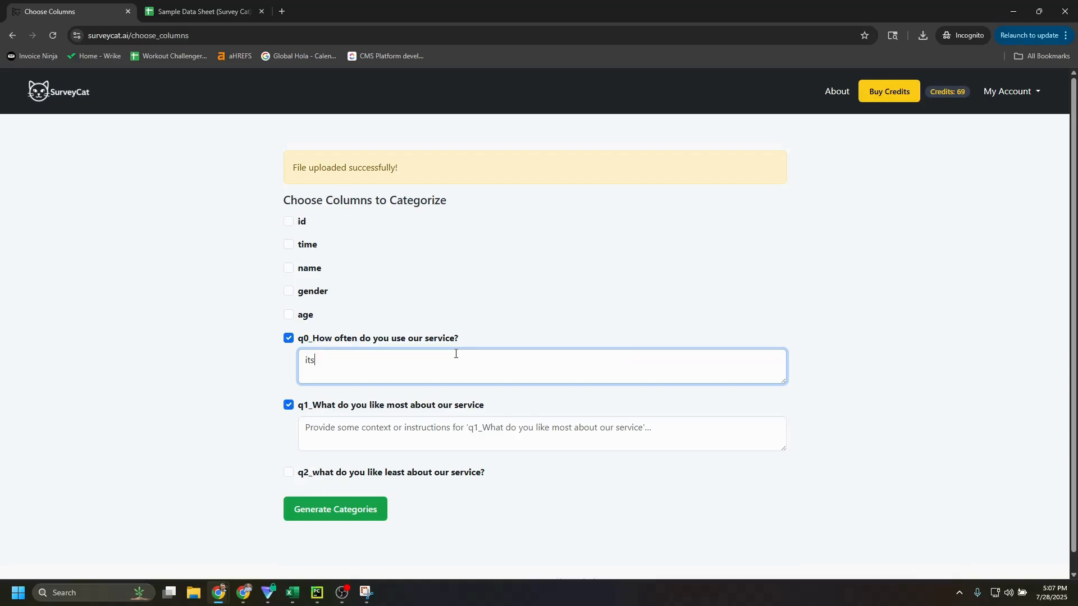
type(" the frequency of usage")
Describe q1 as what people like about my saas product, generate categories for both columns and approve the credit charge
key("Tab")
type("Wha")
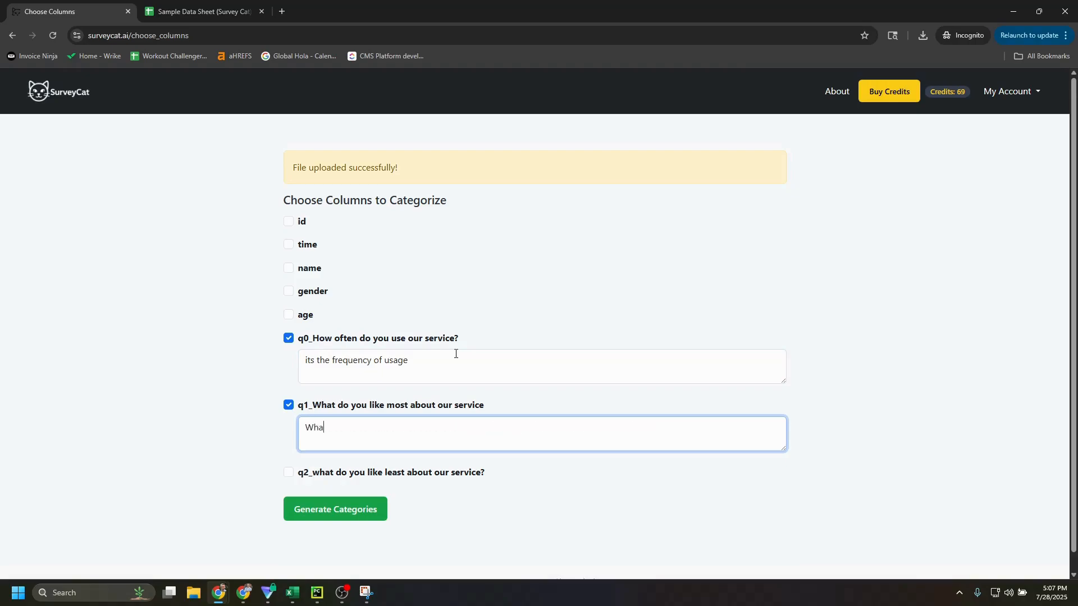
type("t people like")
key("BackSpace")
type("ke about my saas product")
left_click(341, 509)
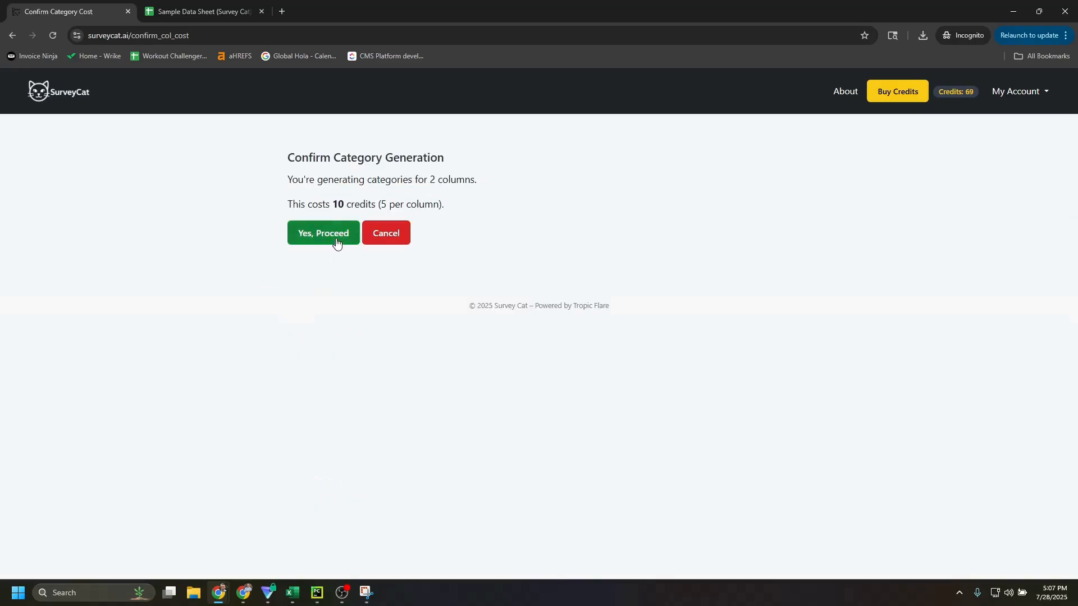
left_click(336, 241)
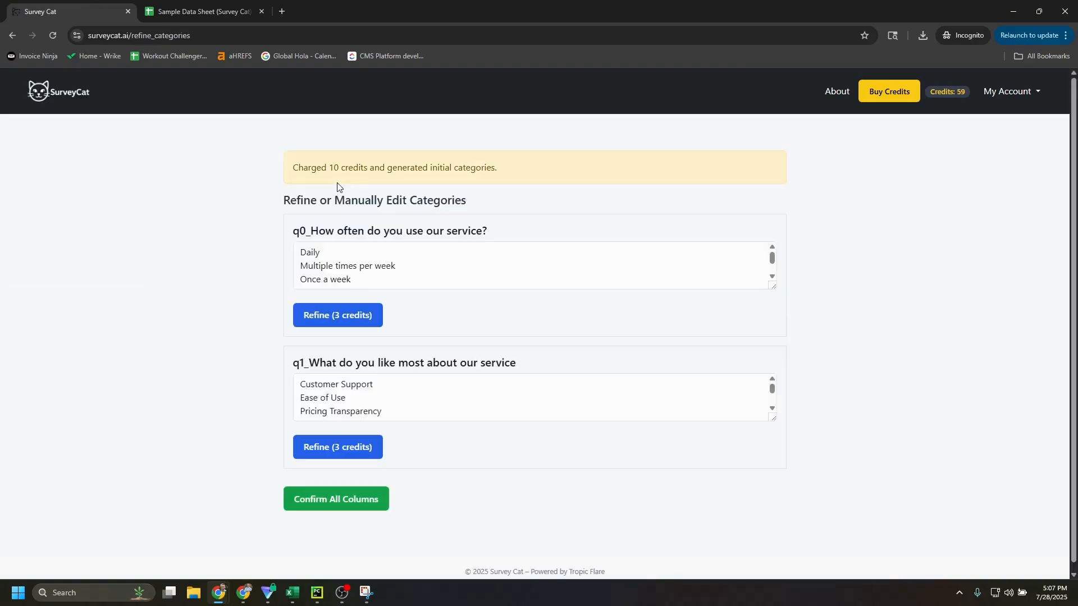
Enlarge both category lists and replace the q0 category "Other specific circumstances" with "Random"
left_click_drag(774, 287, 776, 332)
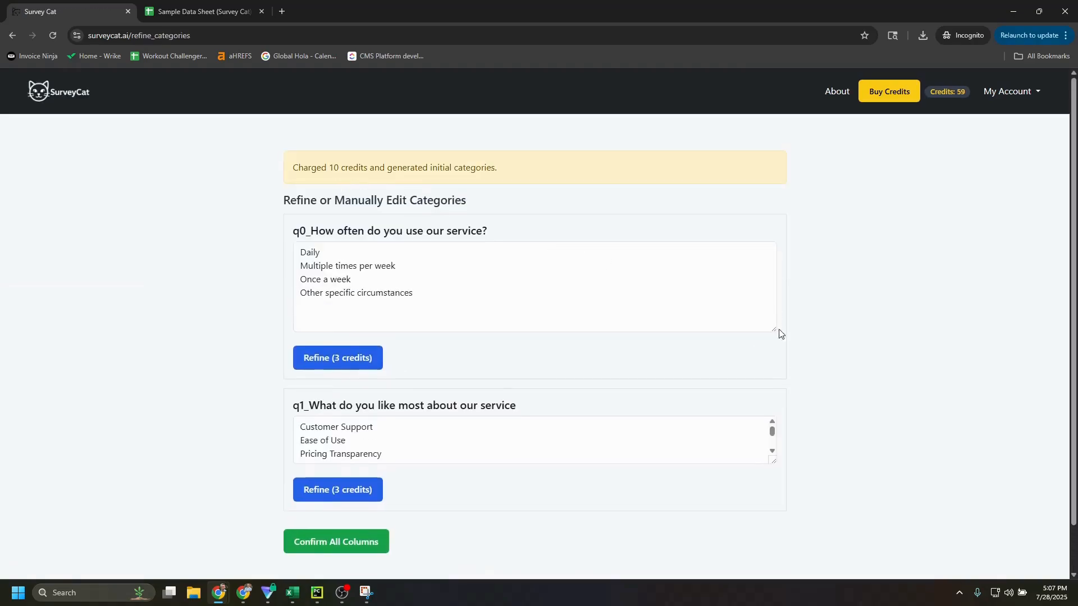
left_click_drag(773, 462, 772, 542)
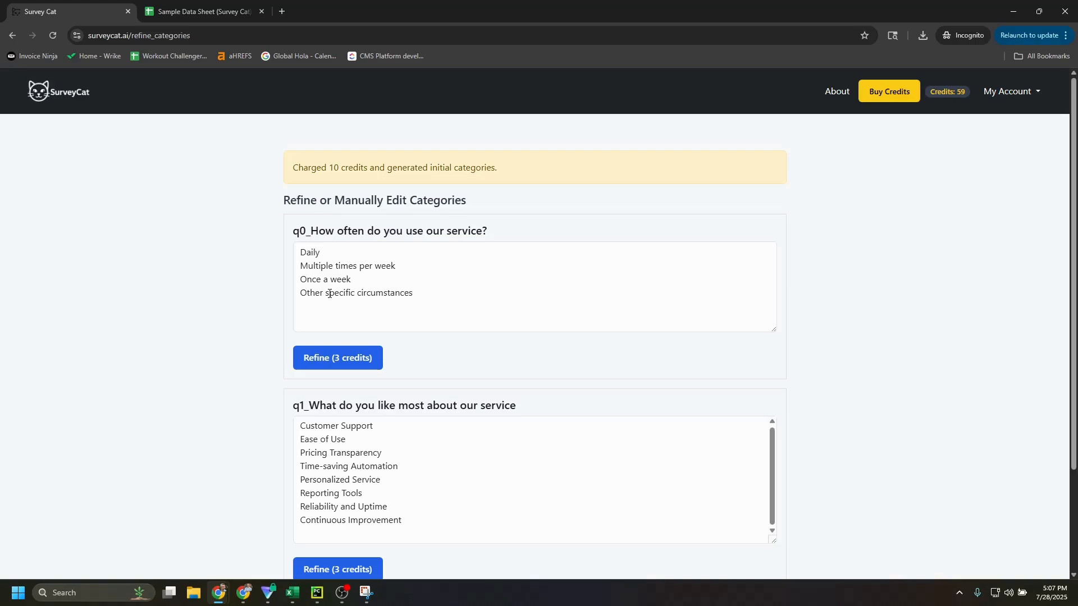
triple_click(382, 292)
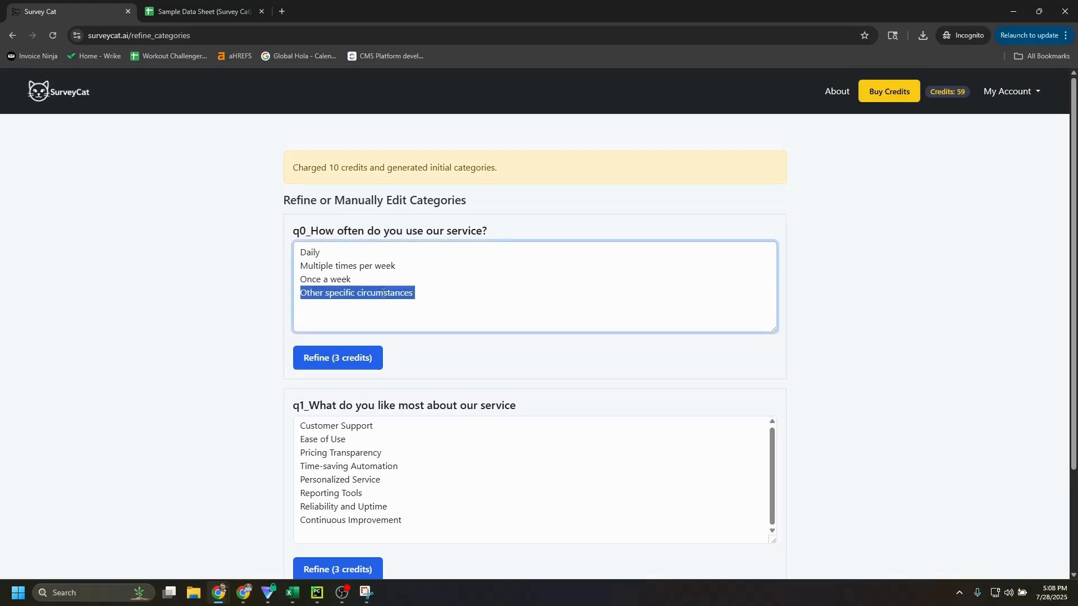
type("Rna")
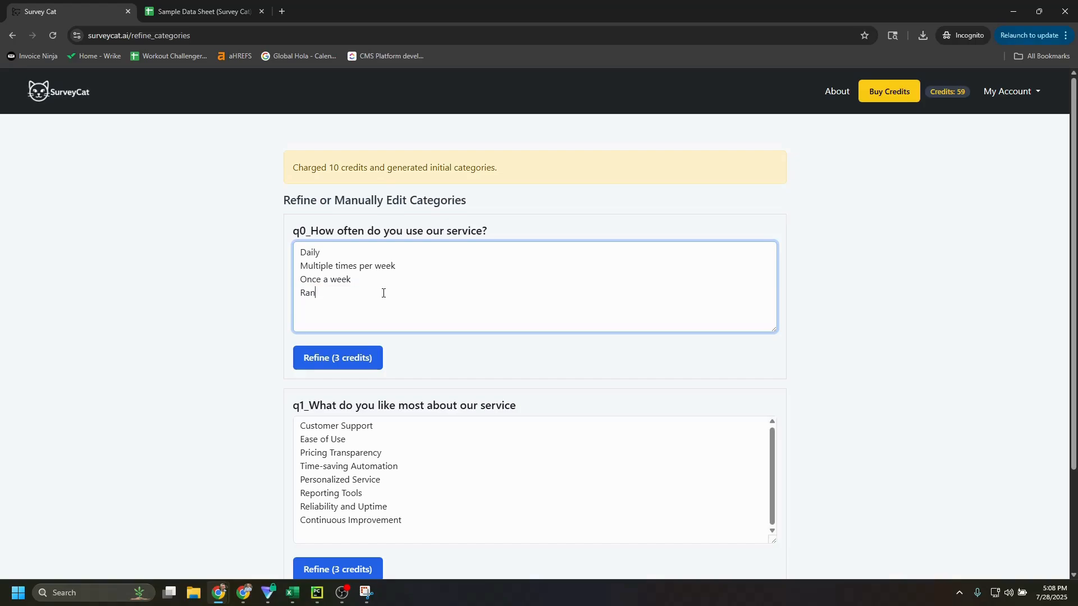
type("dom")
left_click(854, 238)
Refine the generated categories for the q1 column about what people like most
scroll(853, 239, "down", 1)
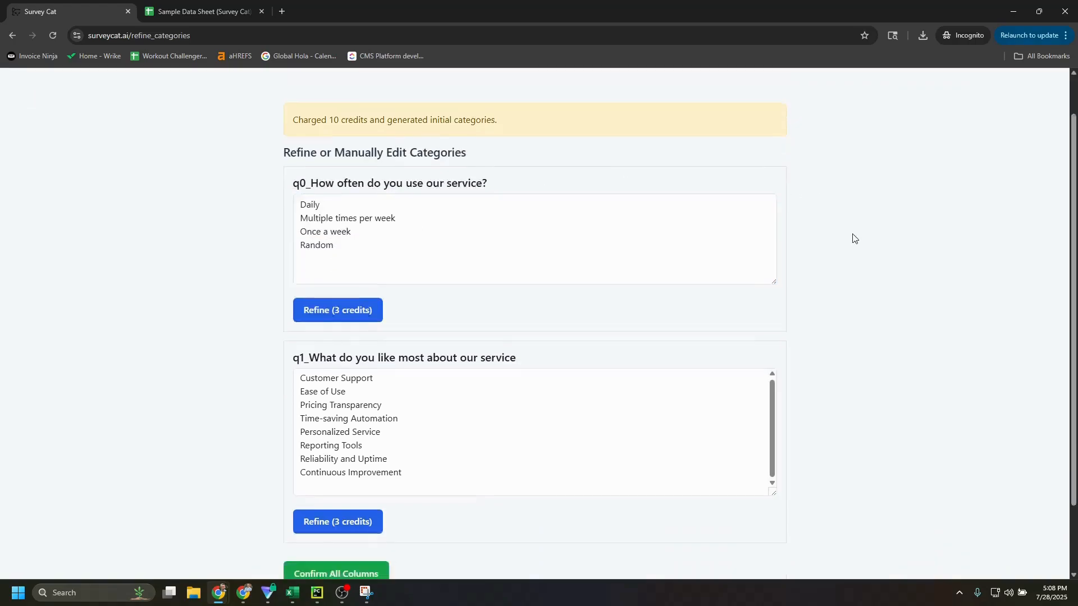
scroll(853, 238, "down", 2)
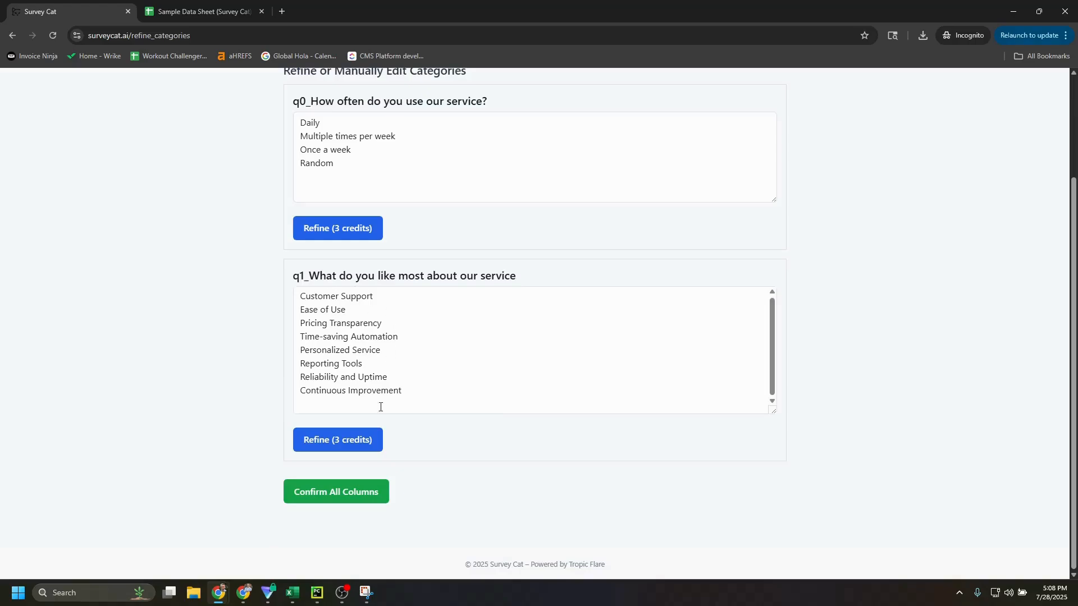
left_click(404, 166)
key("ctrl+a")
left_click(224, 229)
left_click(356, 437)
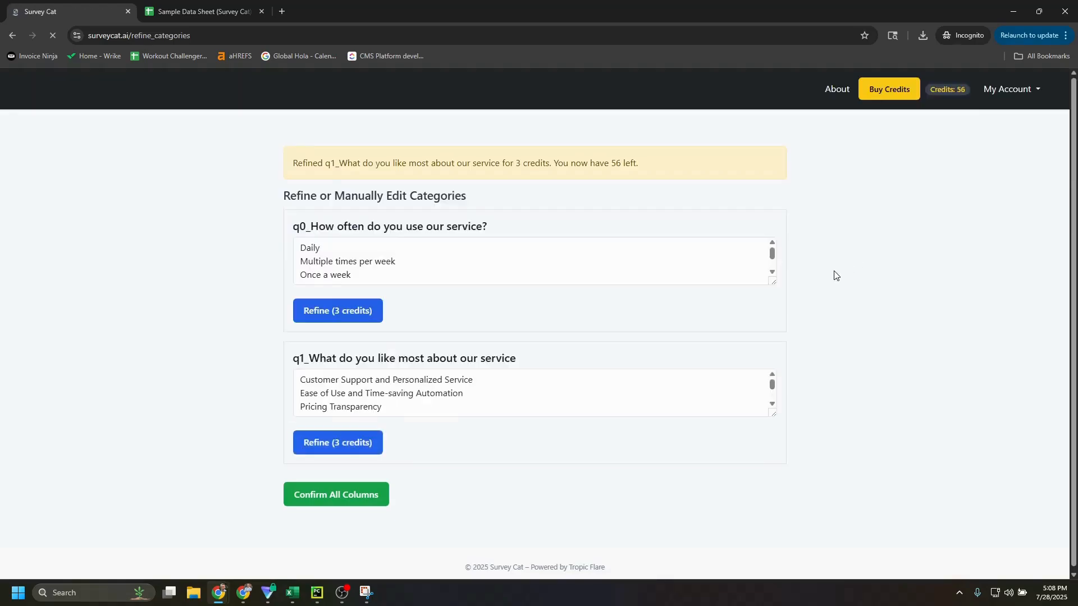
Review the category lists of both columns, confirm all columns and start classifying the responses
left_click_drag(772, 293, 767, 315)
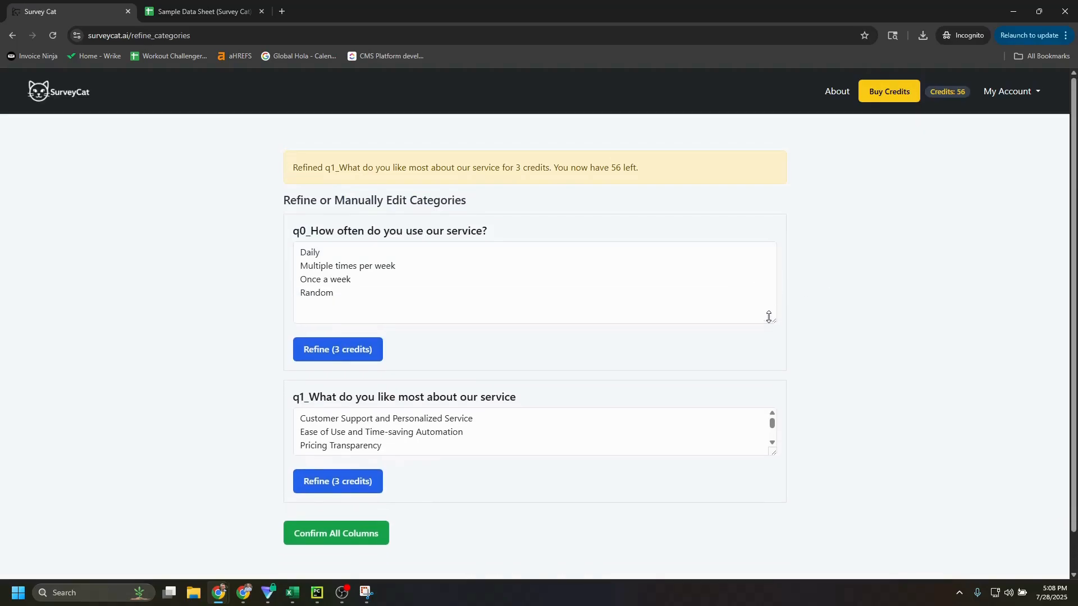
scroll(676, 369, "down", 1)
left_click_drag(771, 385, 631, 413)
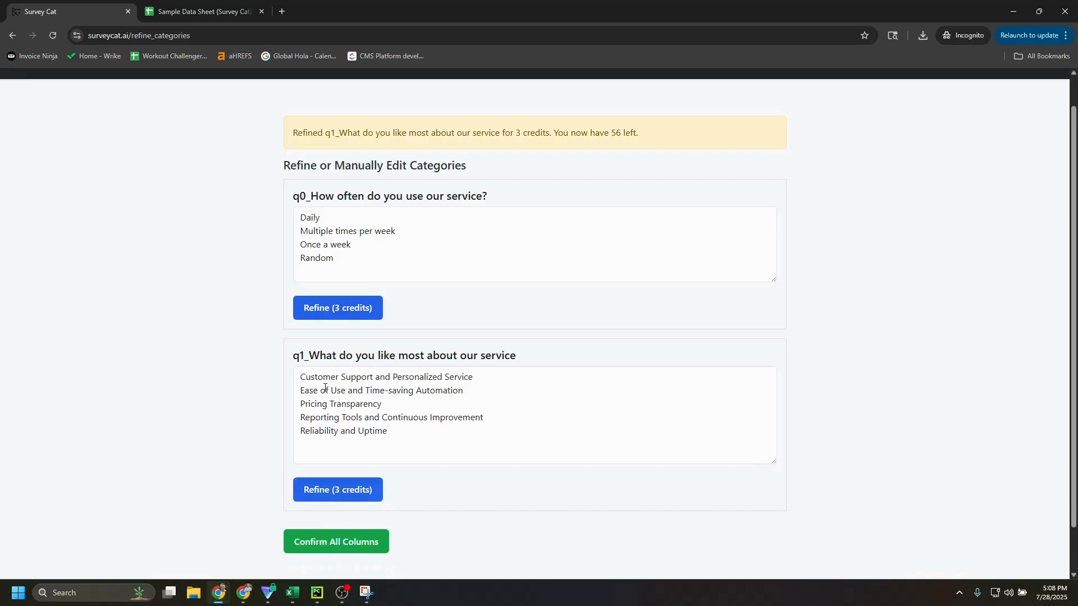
scroll(346, 395, "down", 1)
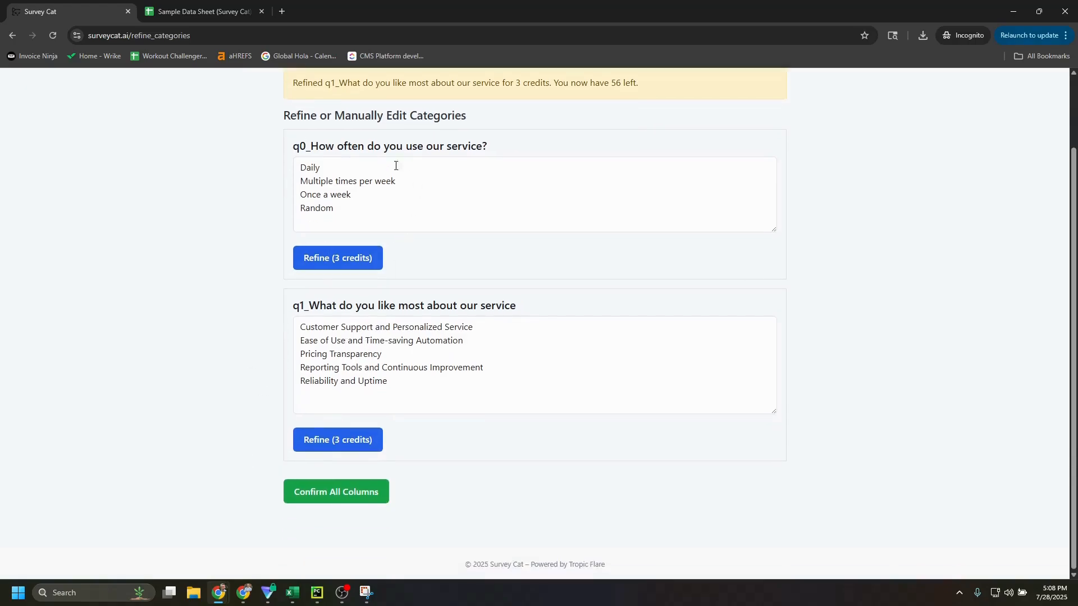
left_click(343, 499)
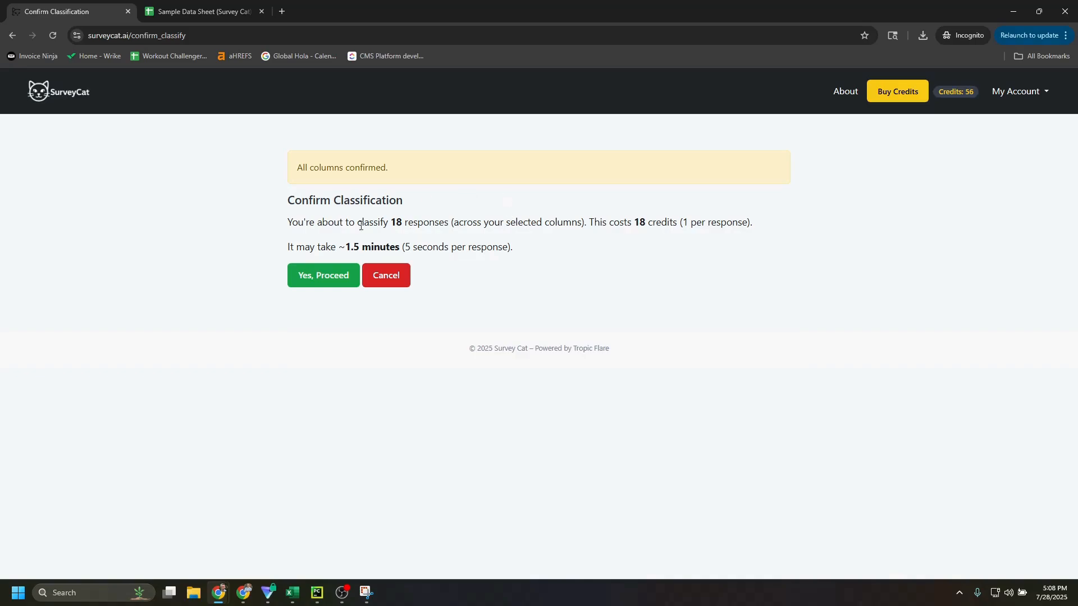
left_click(332, 284)
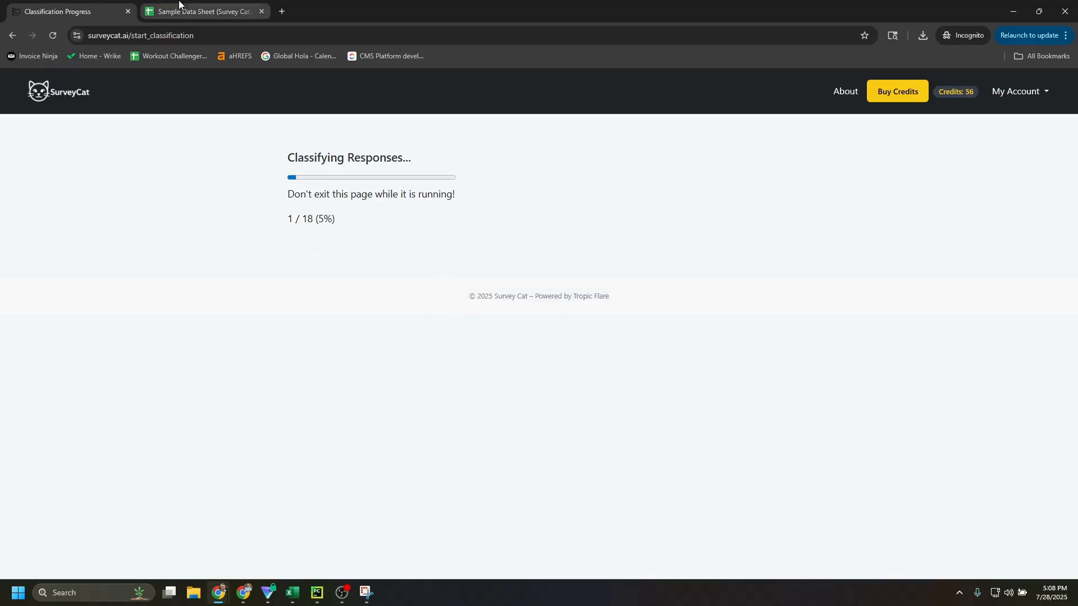
Look at the q1 question in the sample data sheet during classification, and return to the Survey Cat results
left_click(199, 11)
left_click(378, 178)
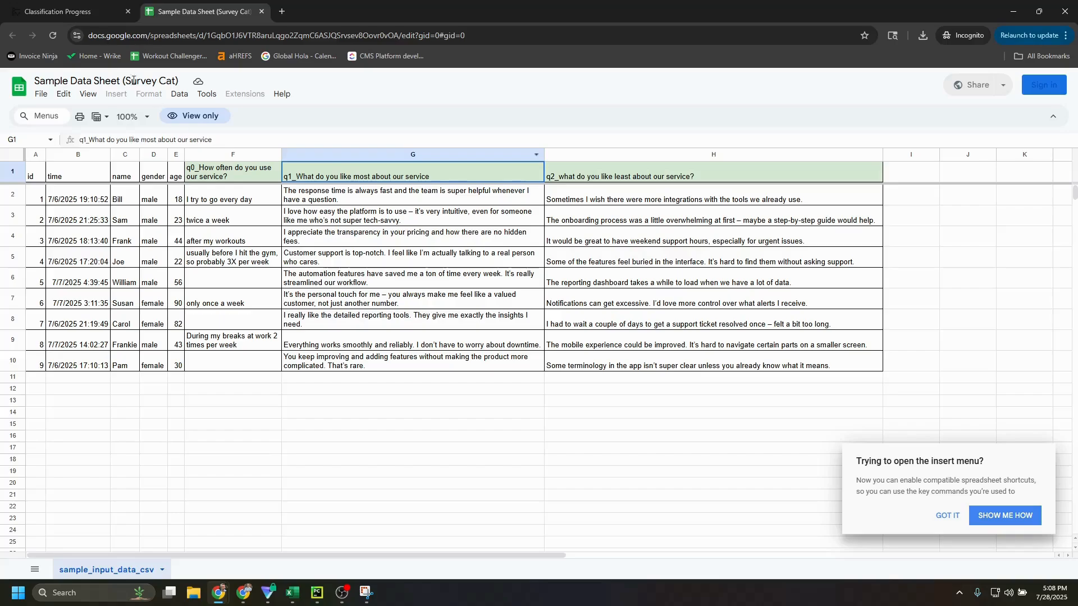
left_click(59, 6)
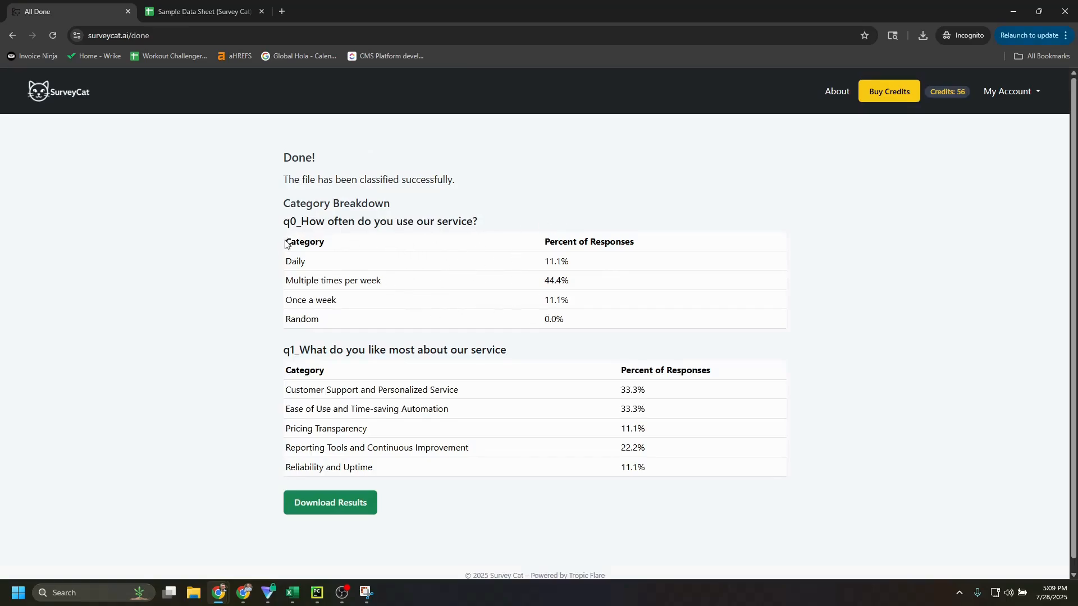
Review the q0 category breakdown, from Daily to Random, with the percent of responses for each category
left_click_drag(285, 243, 540, 264)
left_click(567, 261)
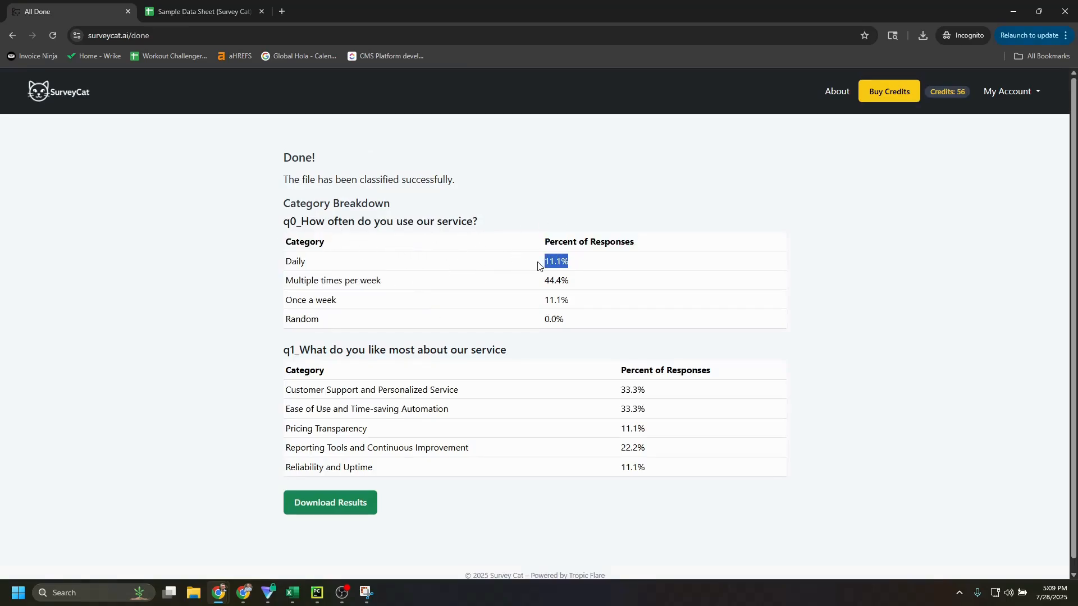
double_click(301, 263)
left_click_drag(297, 280, 285, 327)
left_click(295, 321)
Download the classified results as "sample results" in the Downloads folder and open the CSV in a maximized Excel window
left_click(334, 504)
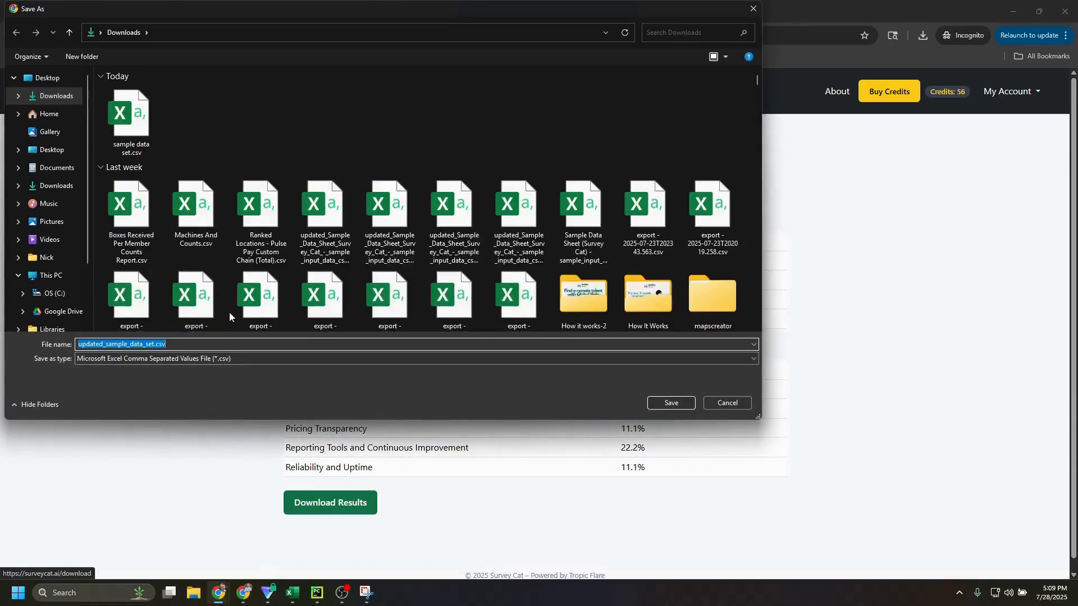
type("sample re")
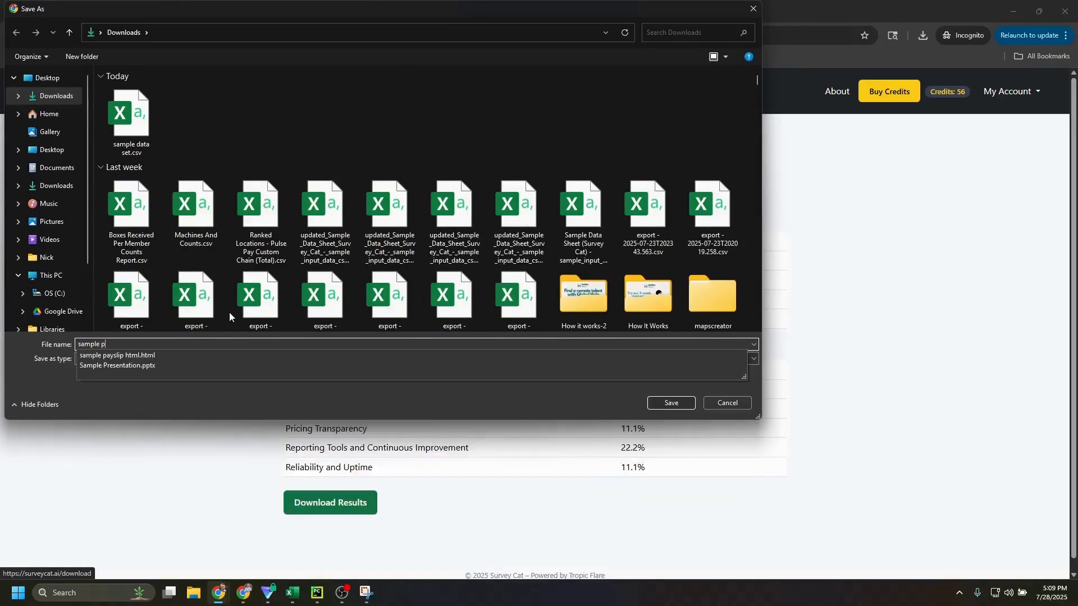
type("sults")
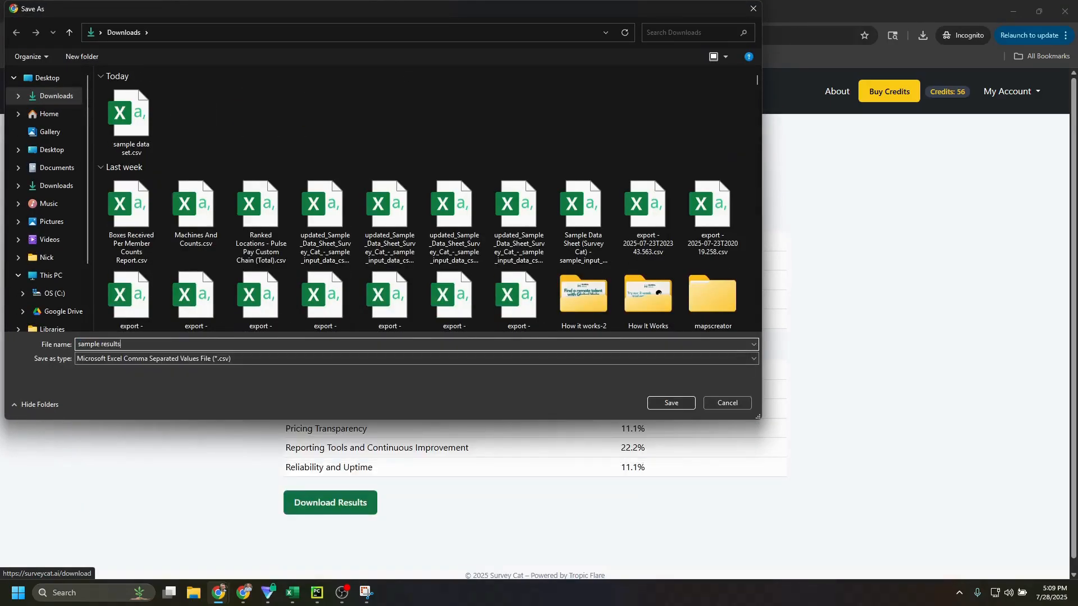
left_click(672, 399)
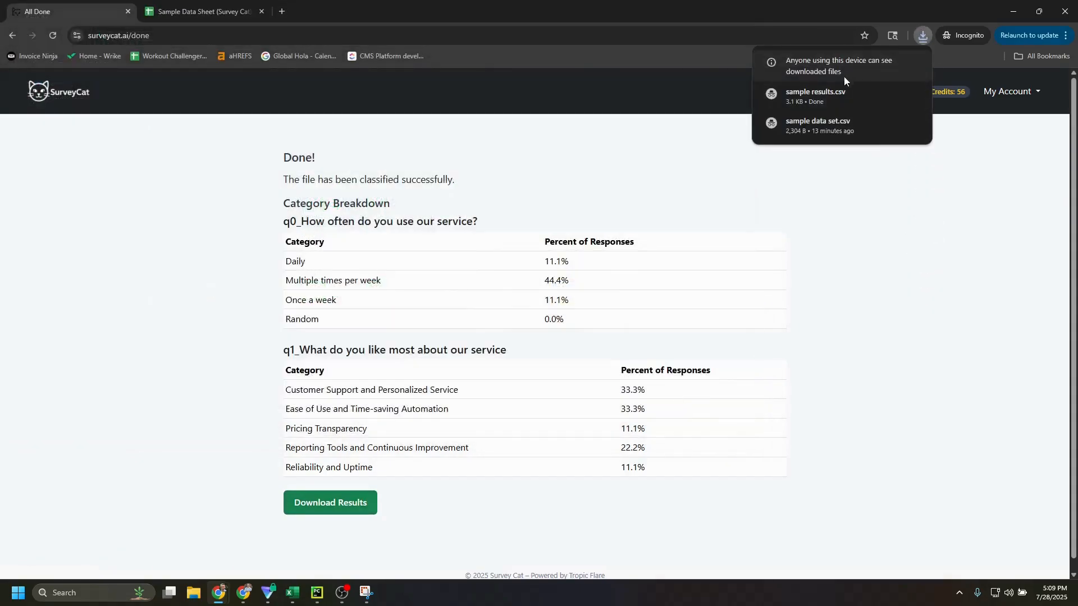
left_click(845, 103)
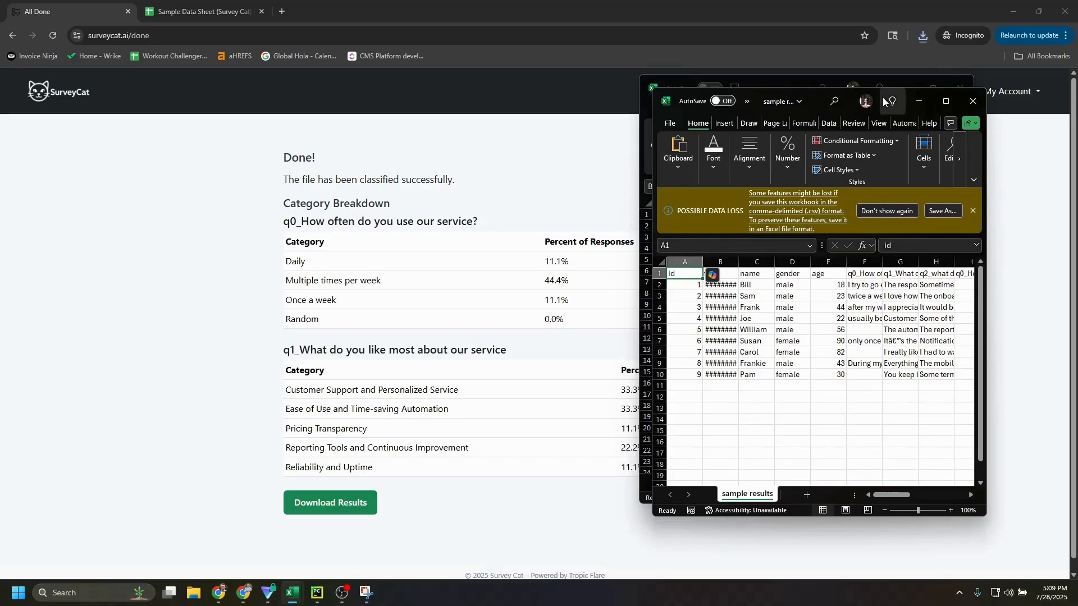
left_click(946, 101)
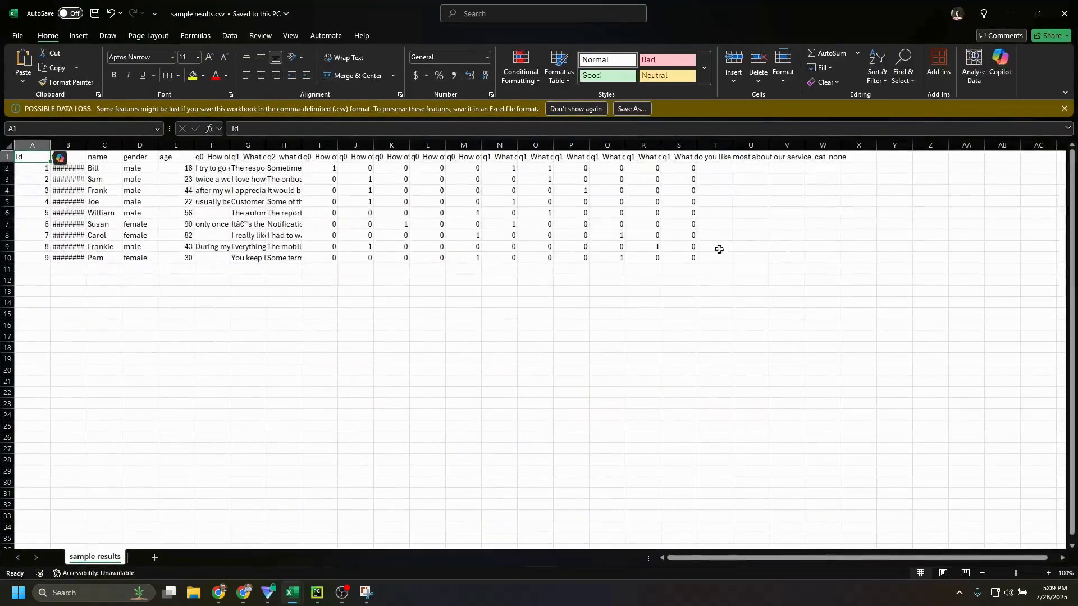
Inspect the q0 category columns in the results sheet, including the "none" header and the "random" column's header and values
left_click(326, 168)
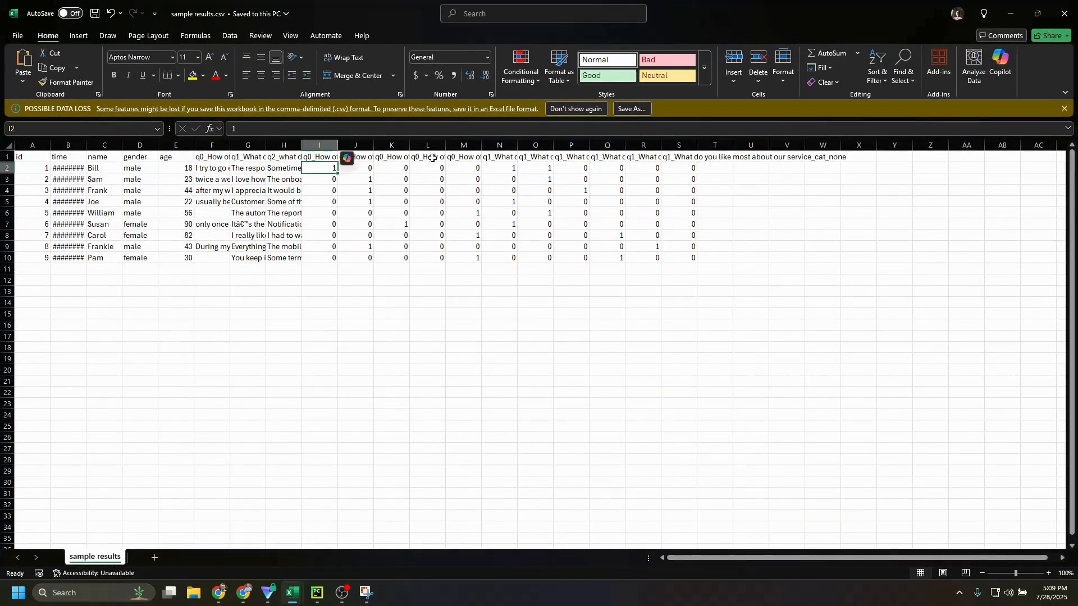
left_click(473, 157)
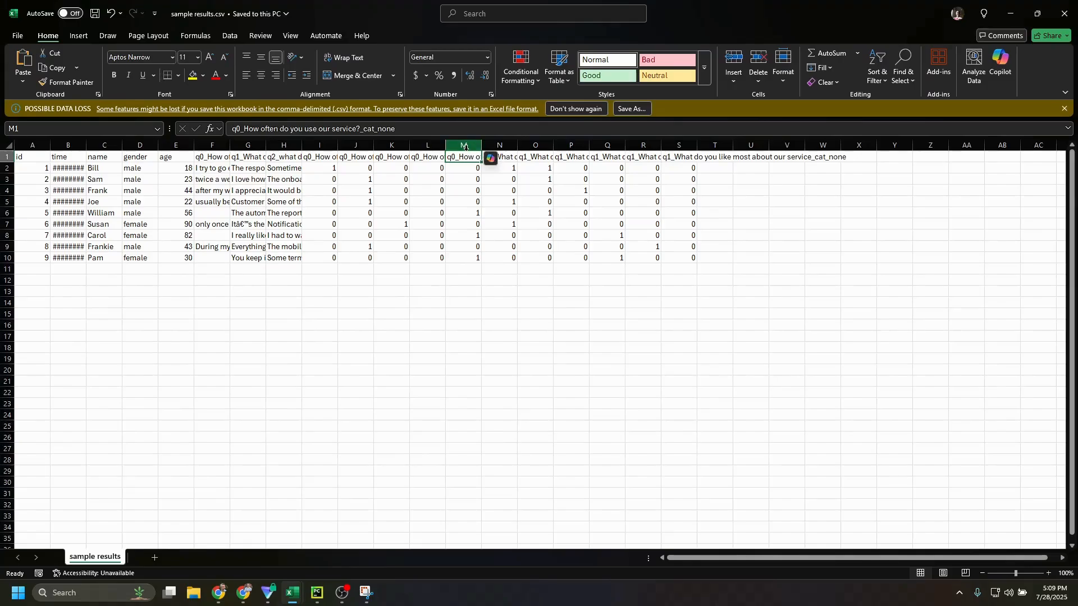
key("Left")
key("Down")
key("ctrl+shift+Down")
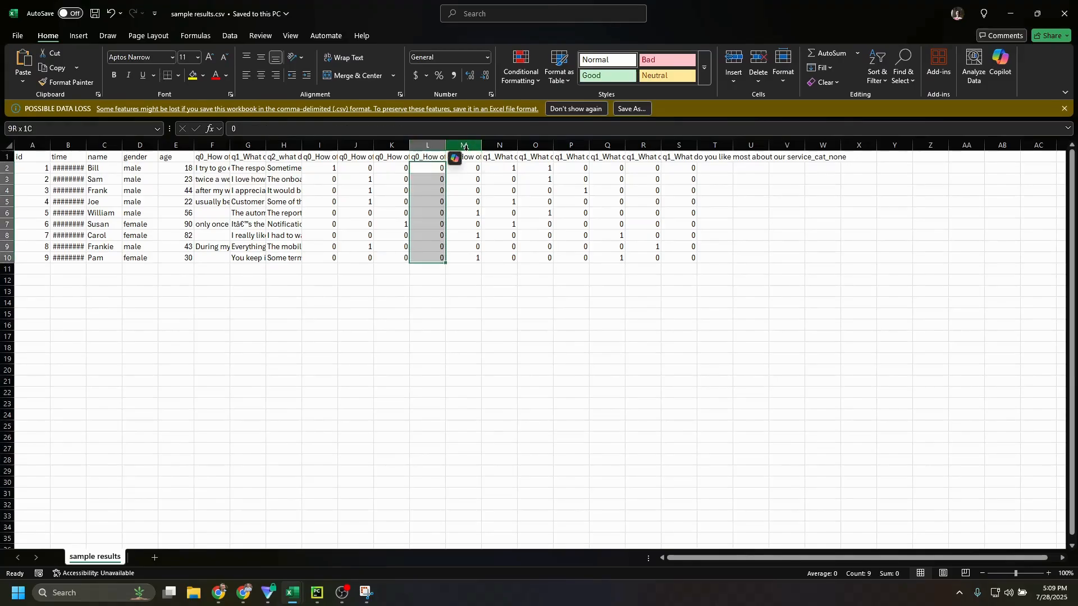
type("0 0 0 0 0 0 0 0 0")
left_click(423, 159)
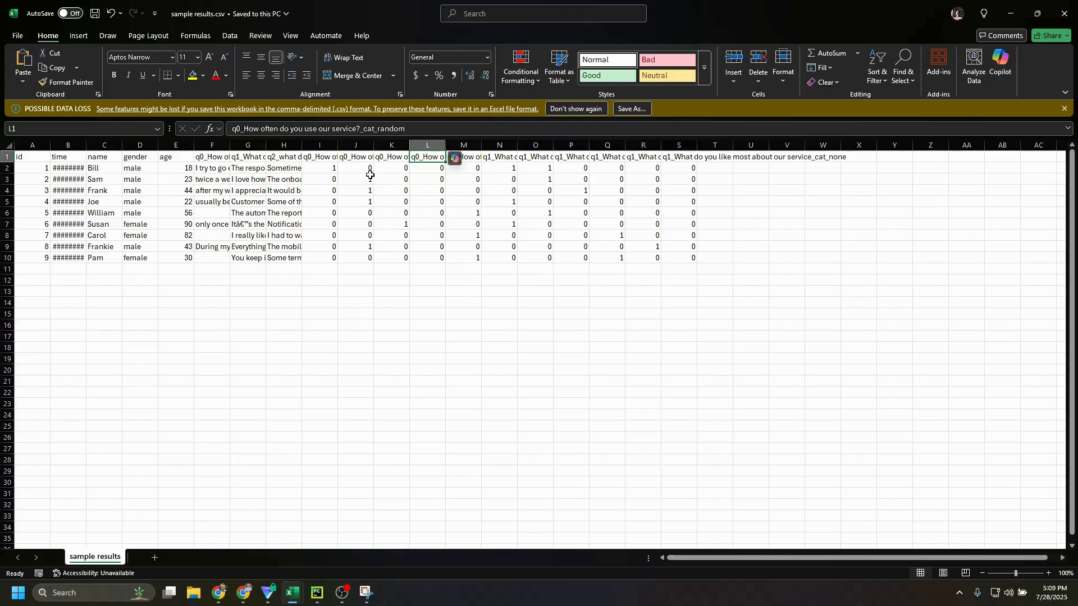
Check the averages of the q0 daily and multiple-times-per-week columns, and return to the Survey Cat results page
left_click(332, 164)
left_click_drag(332, 164, 336, 258)
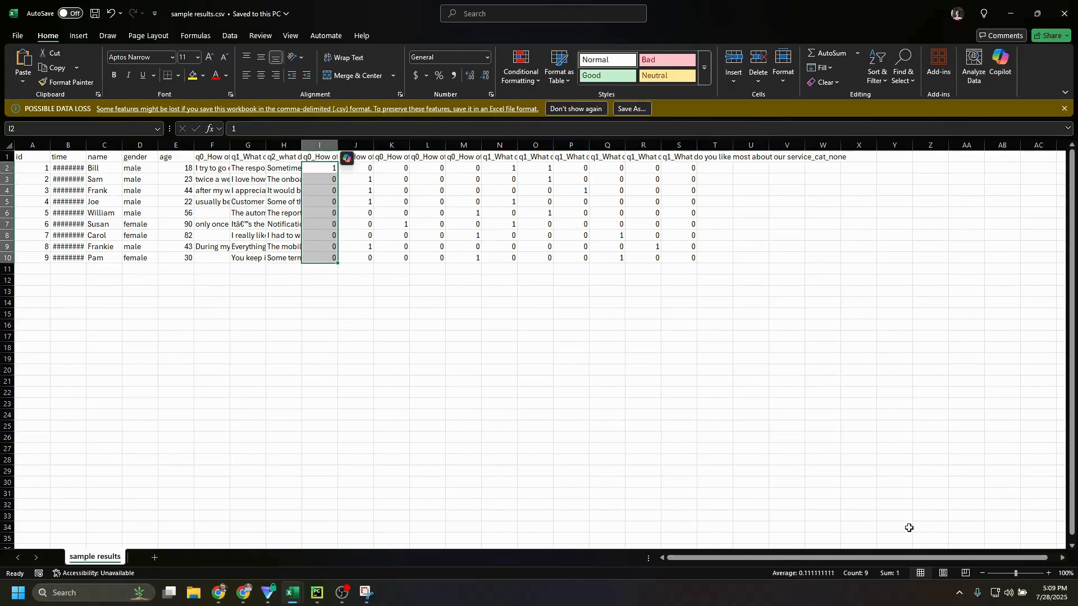
left_click_drag(360, 166, 362, 257)
left_click(358, 157)
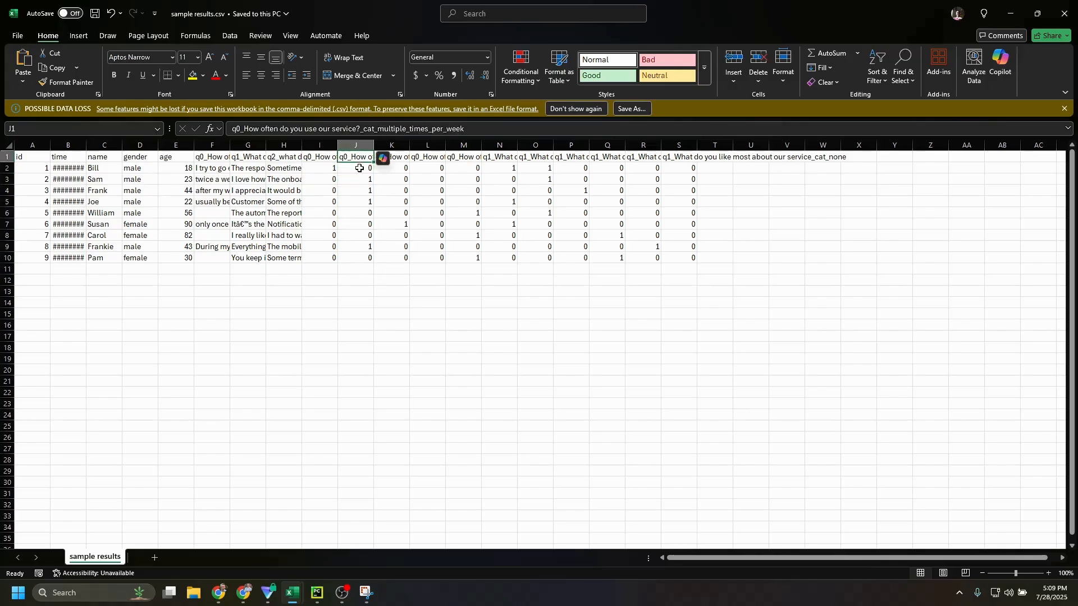
left_click_drag(363, 170, 362, 258)
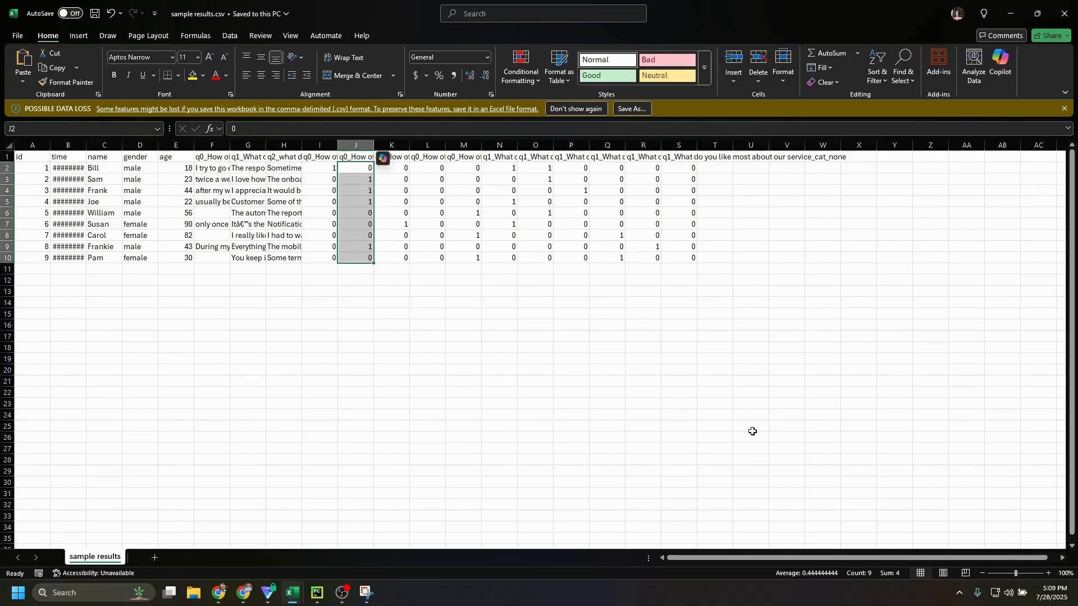
left_click(1037, 13)
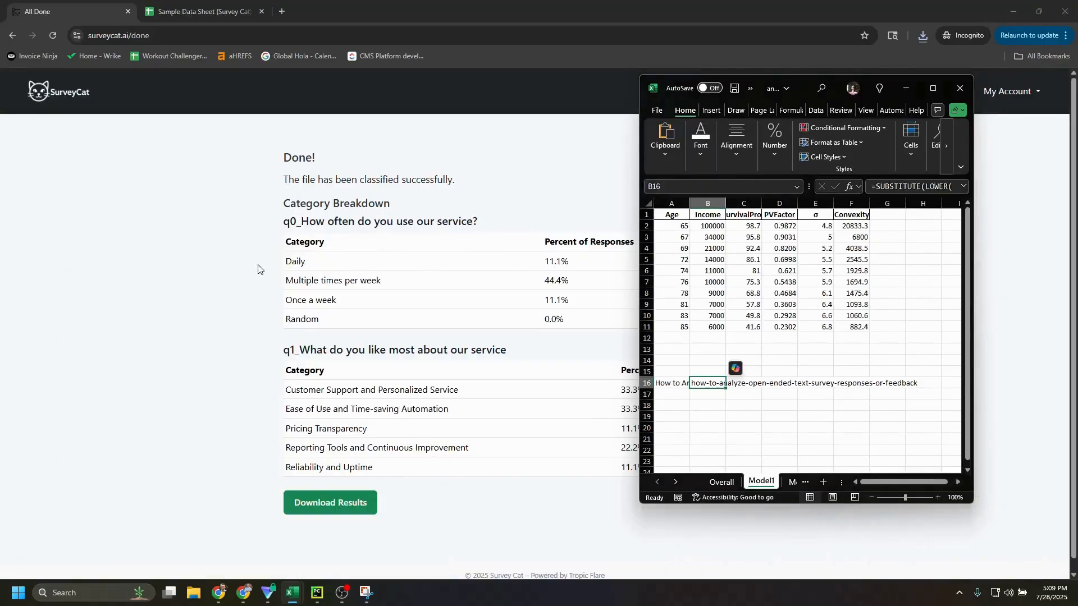
left_click(490, 275)
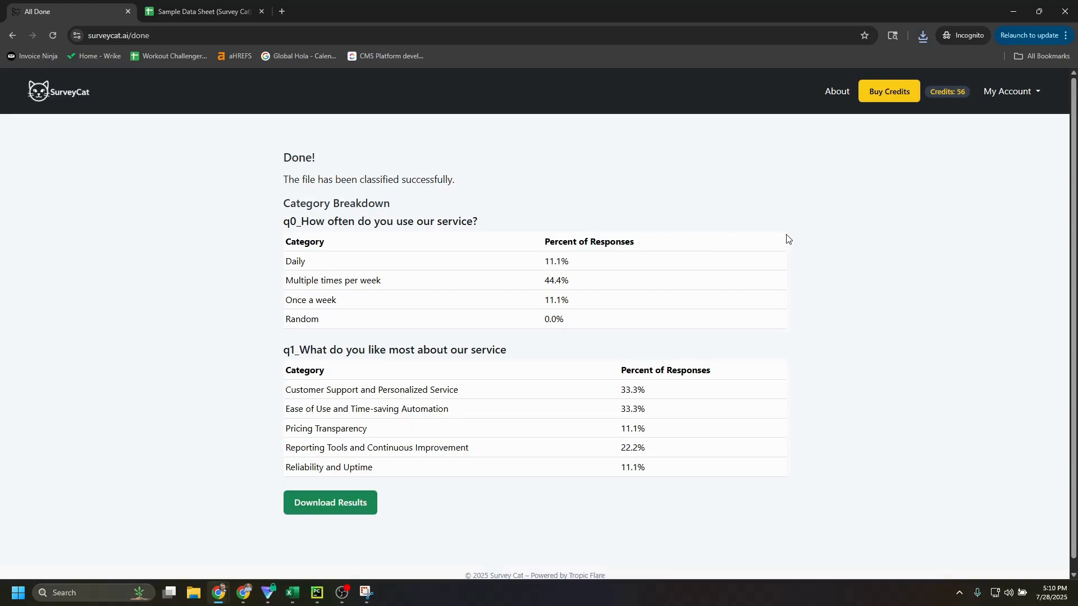
scroll(814, 247, "down", 1)
scroll(813, 250, "up", 1)
left_click(342, 593)
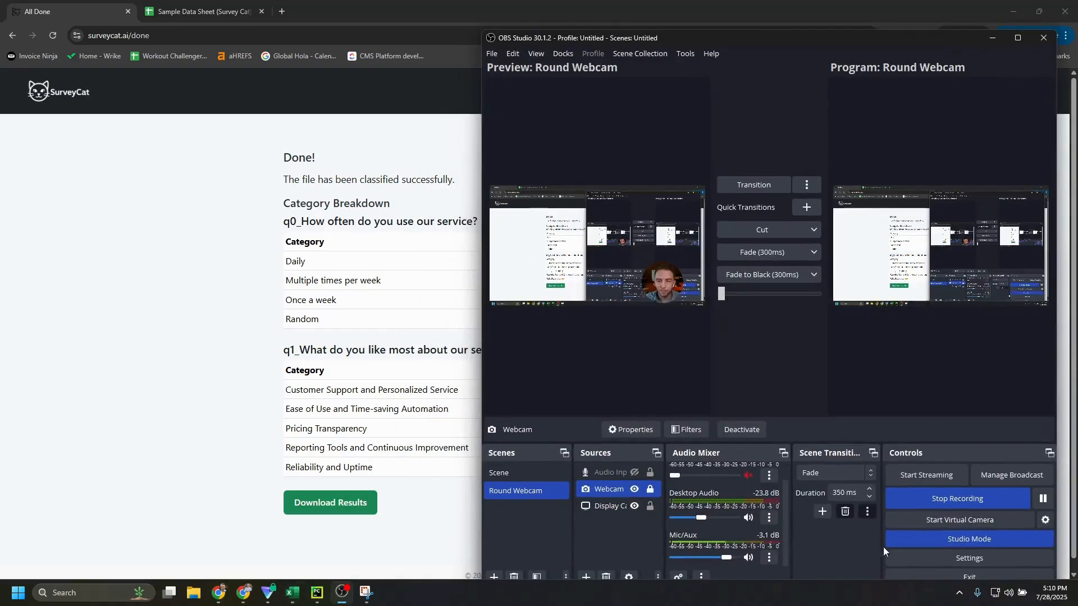